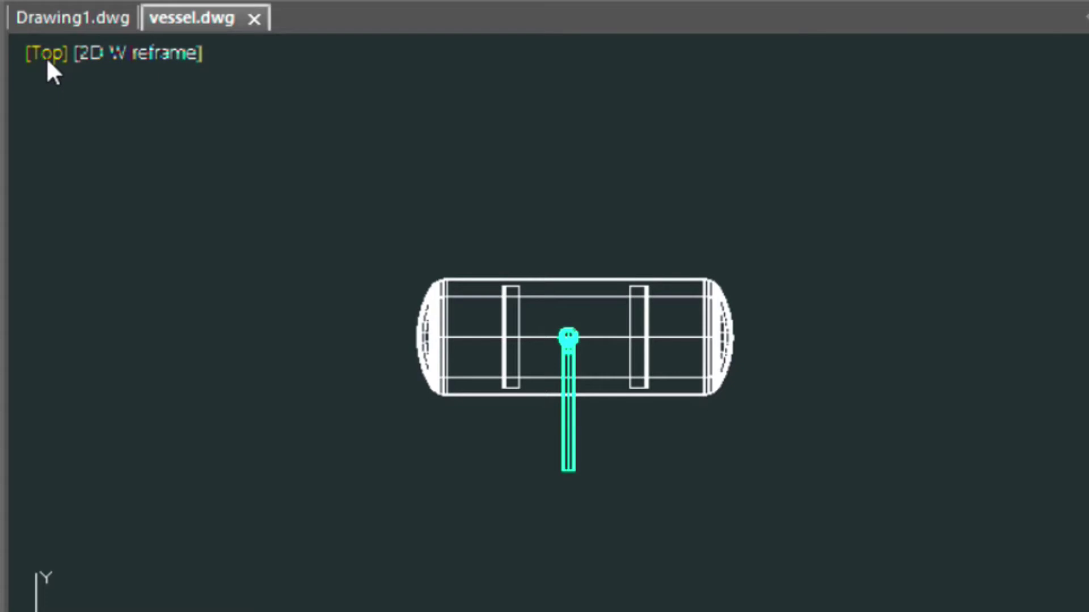
- Switch the viewport to the SW Isometric view of the tank
left_click(47, 57)
left_click(134, 332)
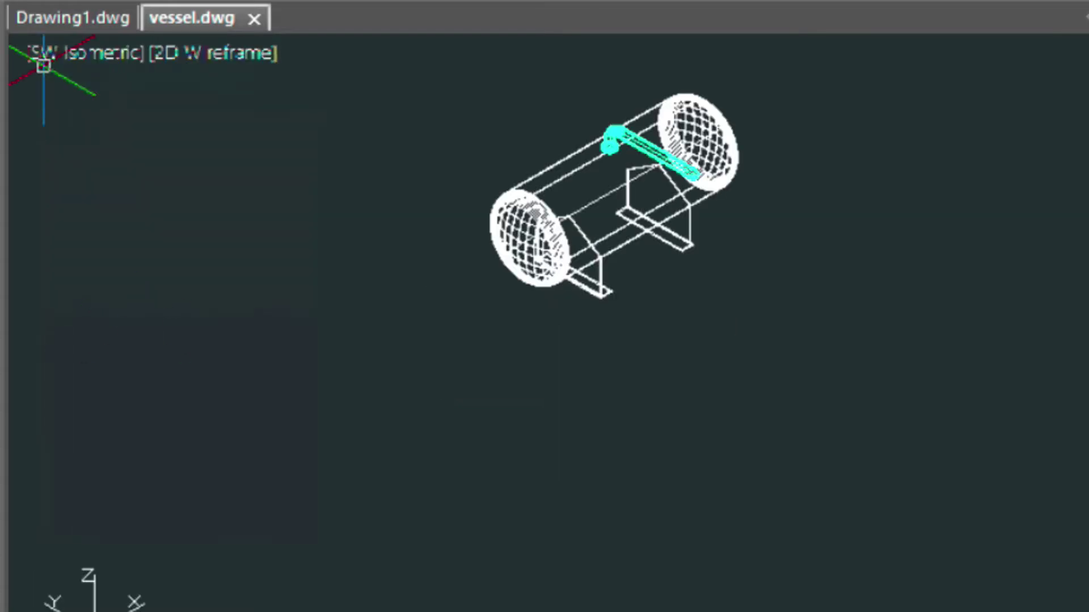
left_click(77, 52)
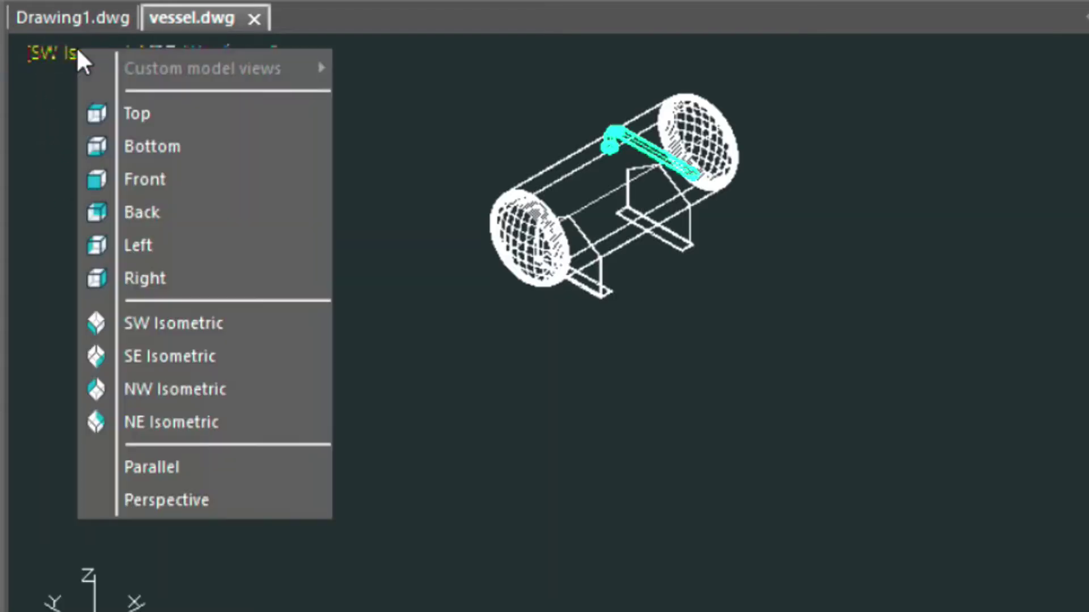
left_click(57, 174)
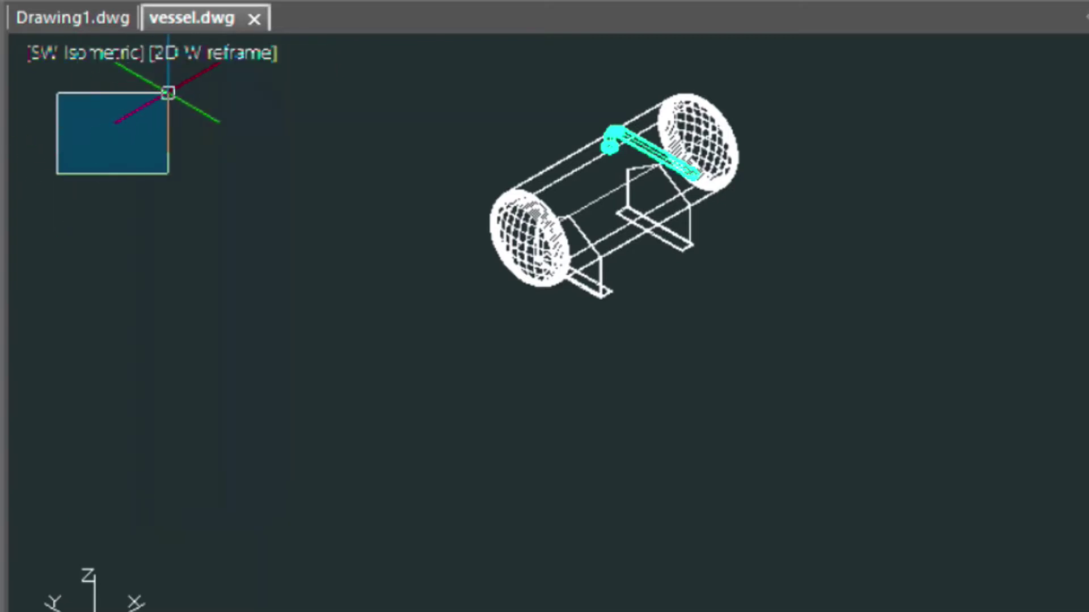
left_click(221, 65)
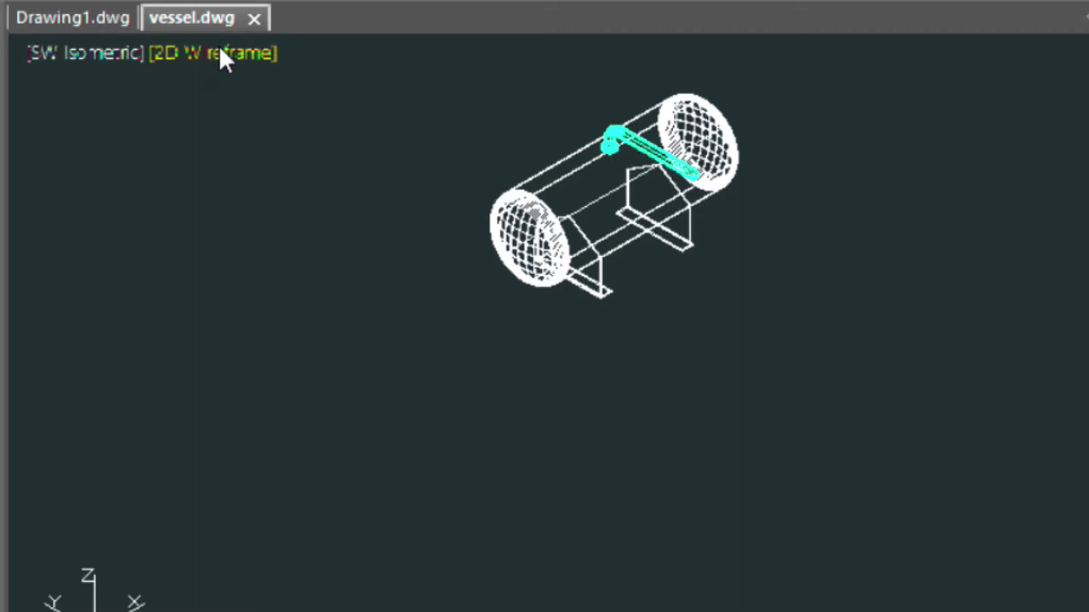
- Preview the tank in the Realistic visual style, then return to 2D Wireframe
left_click(219, 50)
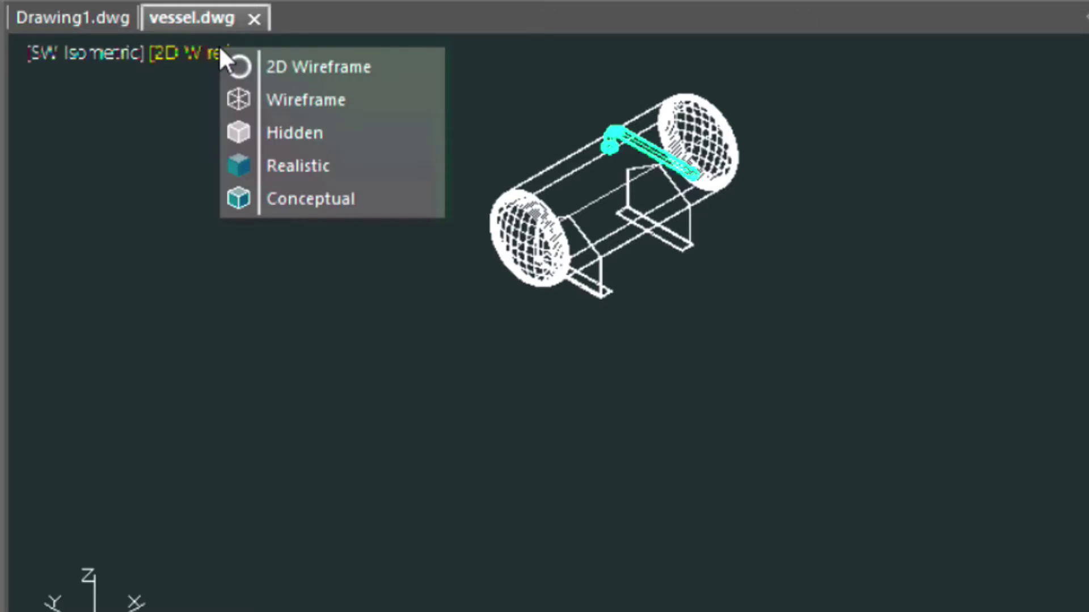
left_click(249, 165)
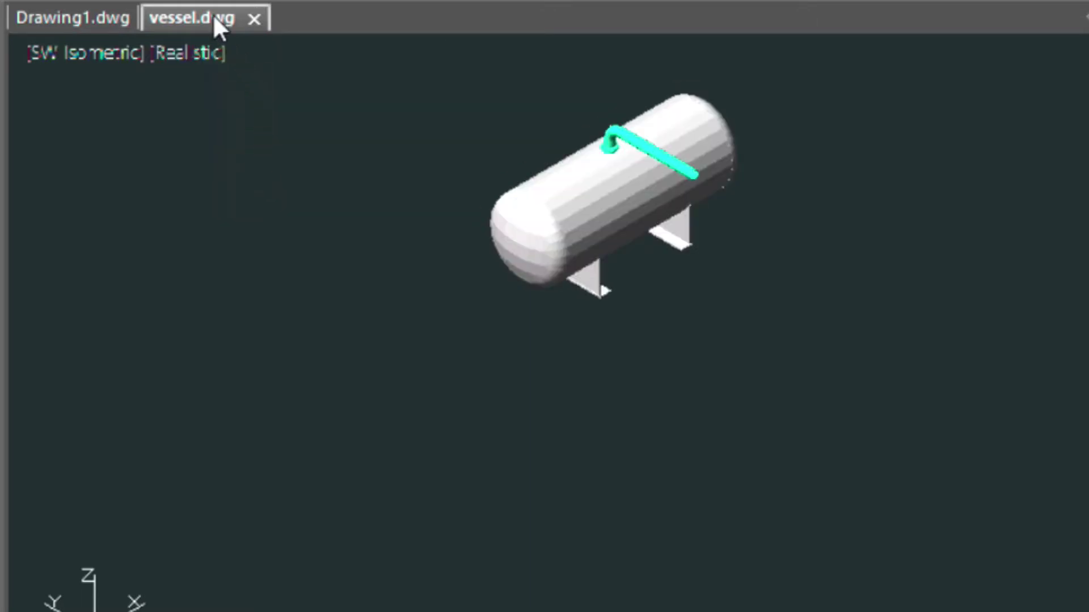
left_click(203, 52)
left_click(207, 71)
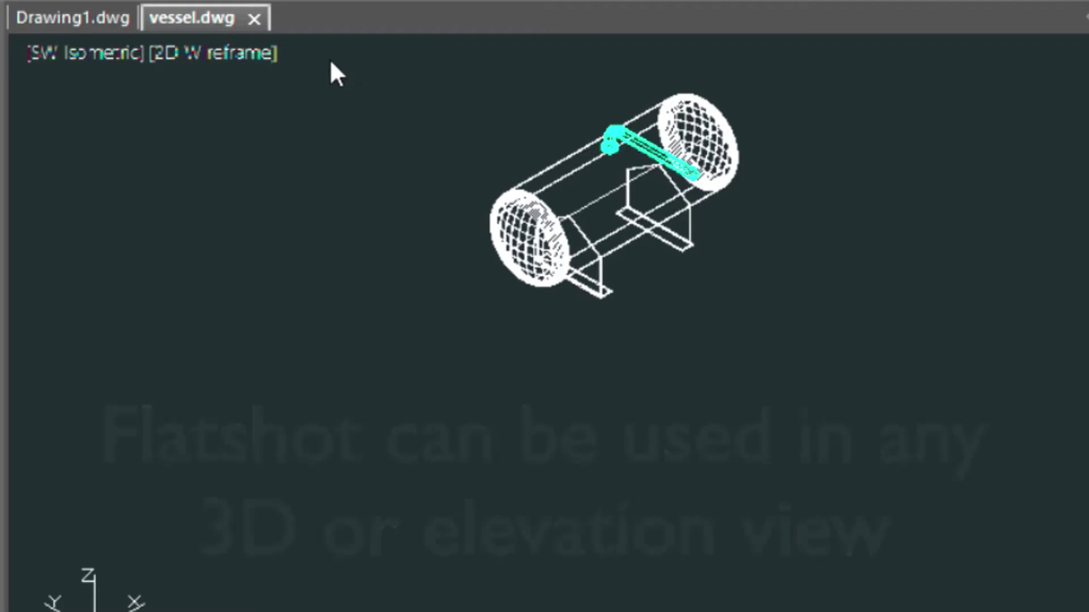
- Return to the Top view and center the tank in the drawing area
left_click(106, 57)
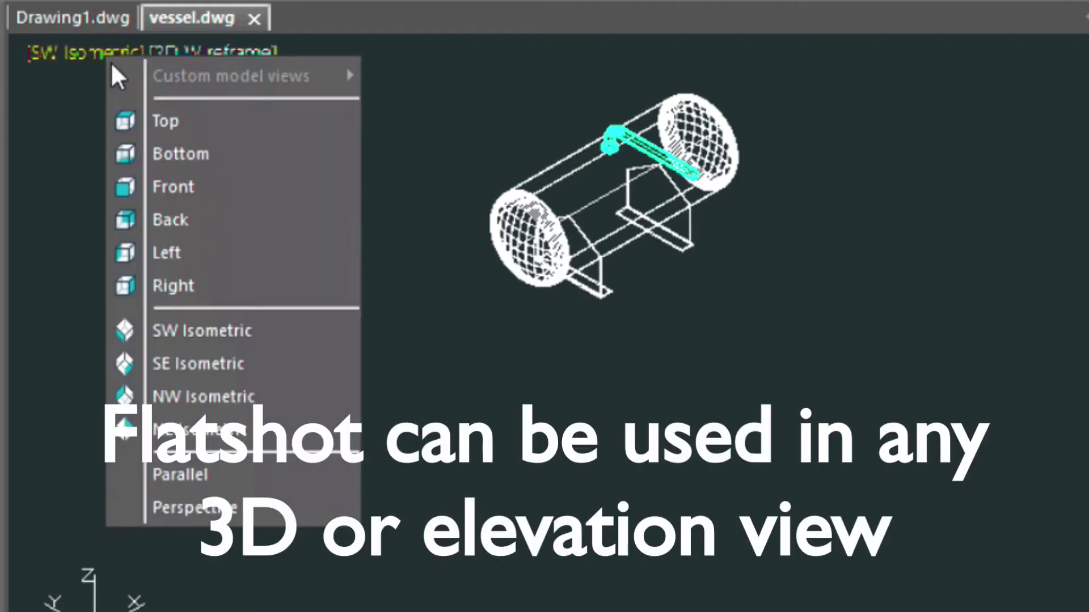
left_click(160, 121)
middle_click_drag(614, 191, 200, 397)
- Run FLATSHOT and window-select all 20 tank solids for flattening
type("FLATSHOT")
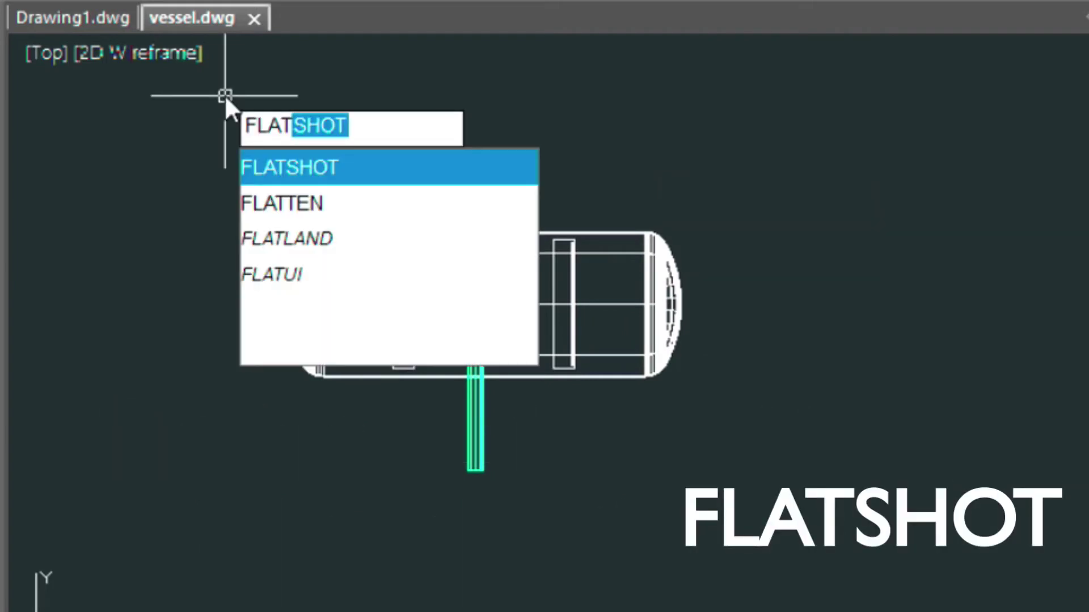
key("Return")
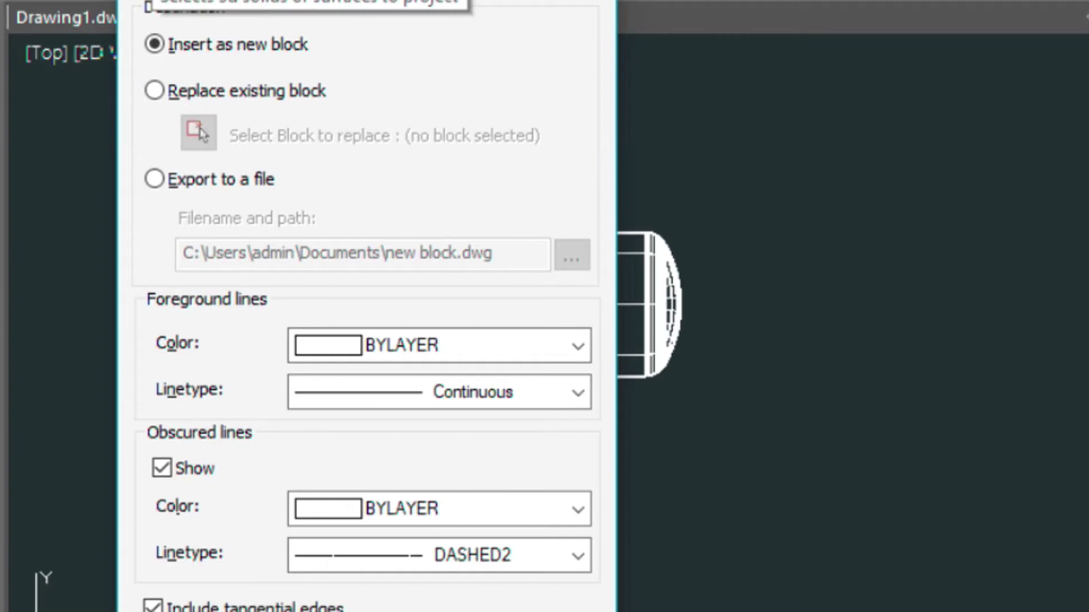
key("Return")
left_click(232, 135)
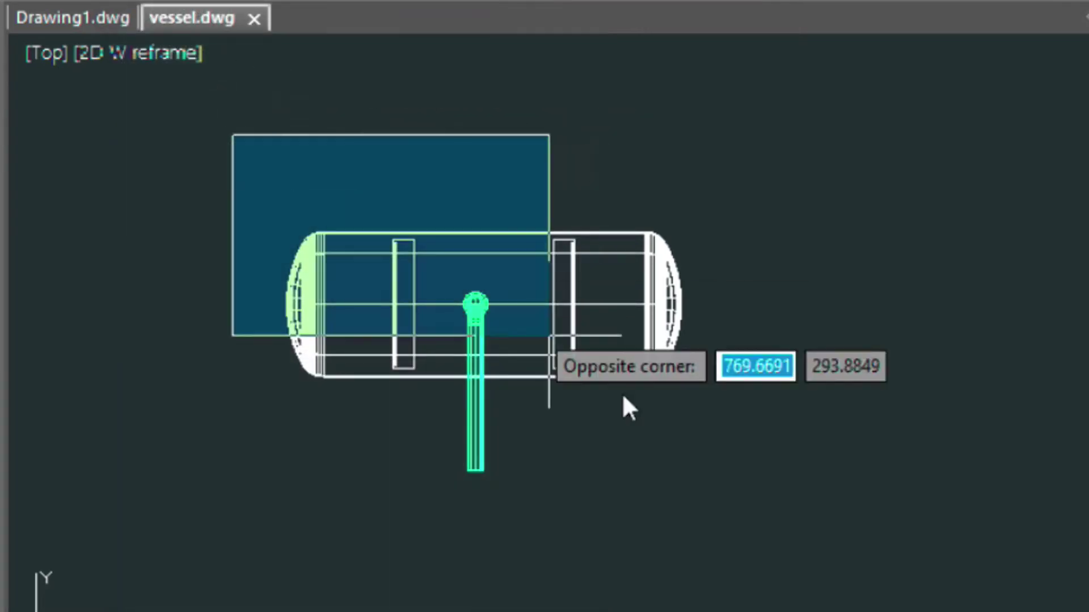
left_click(796, 530)
key("Return")
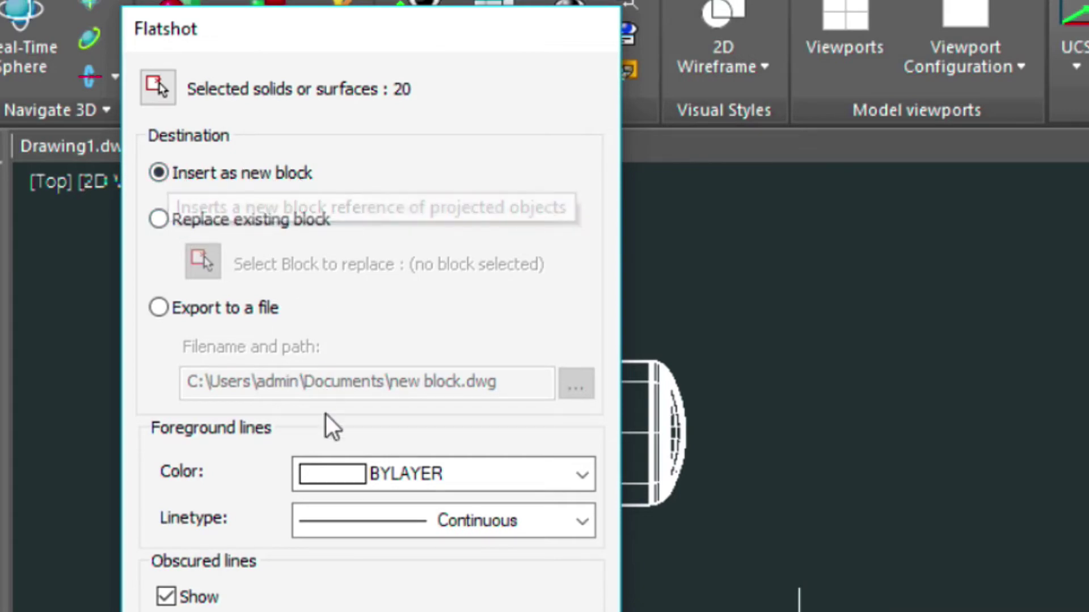
- Insert the flatshot block right of the tank at scale 1 with 0 rotation
key("Return")
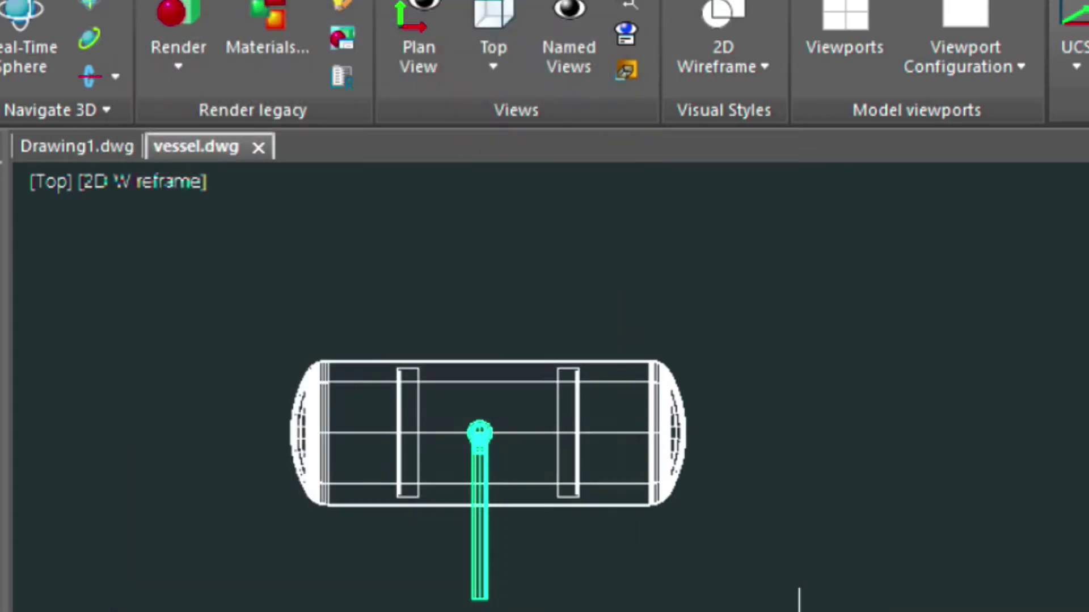
scroll(448, 606, "down", 3)
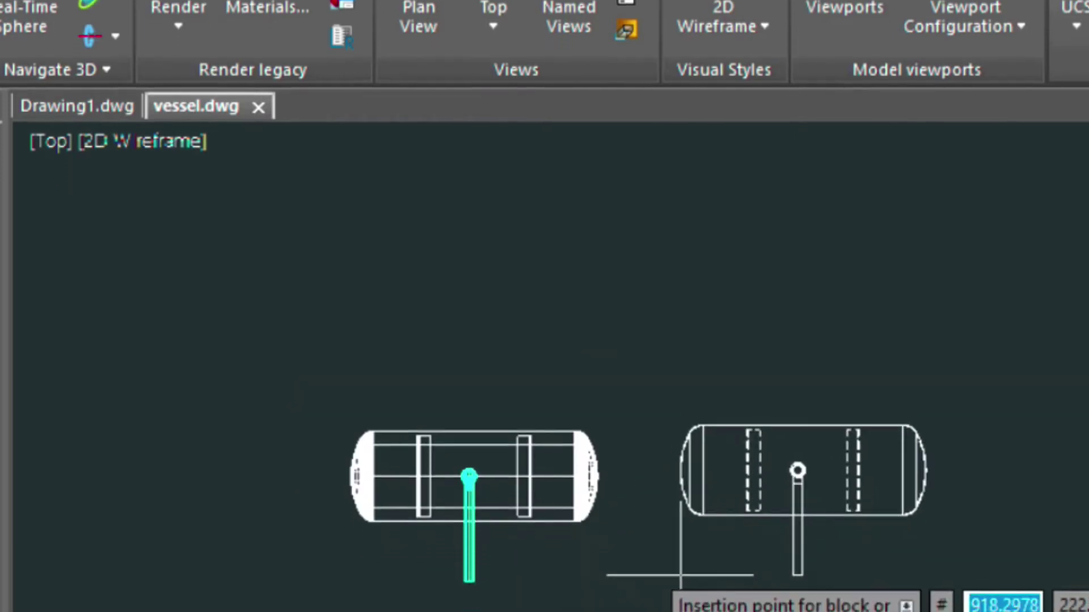
left_click(674, 578)
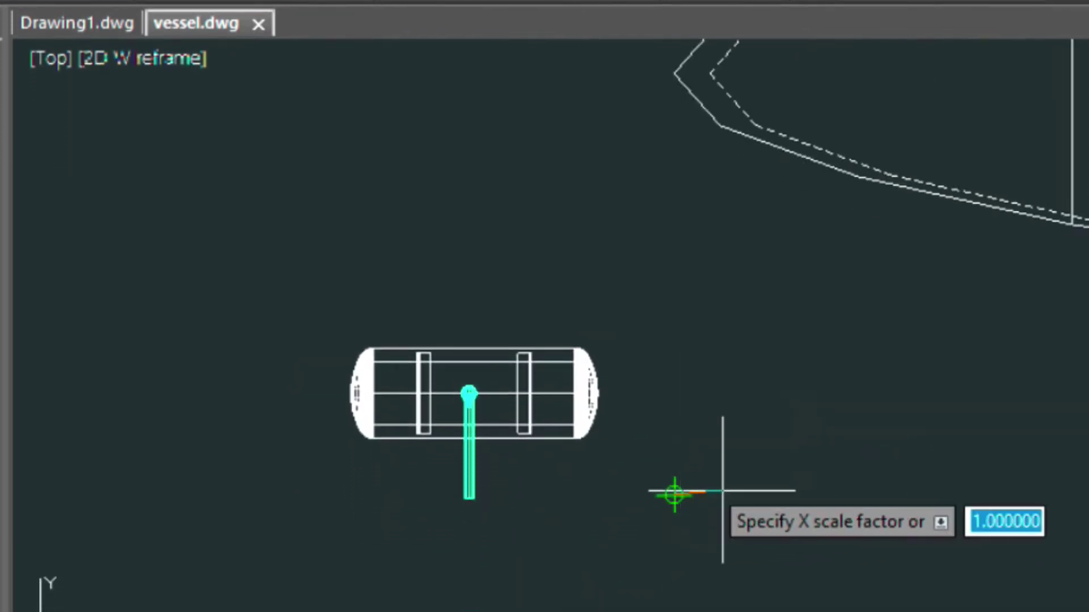
key("Return")
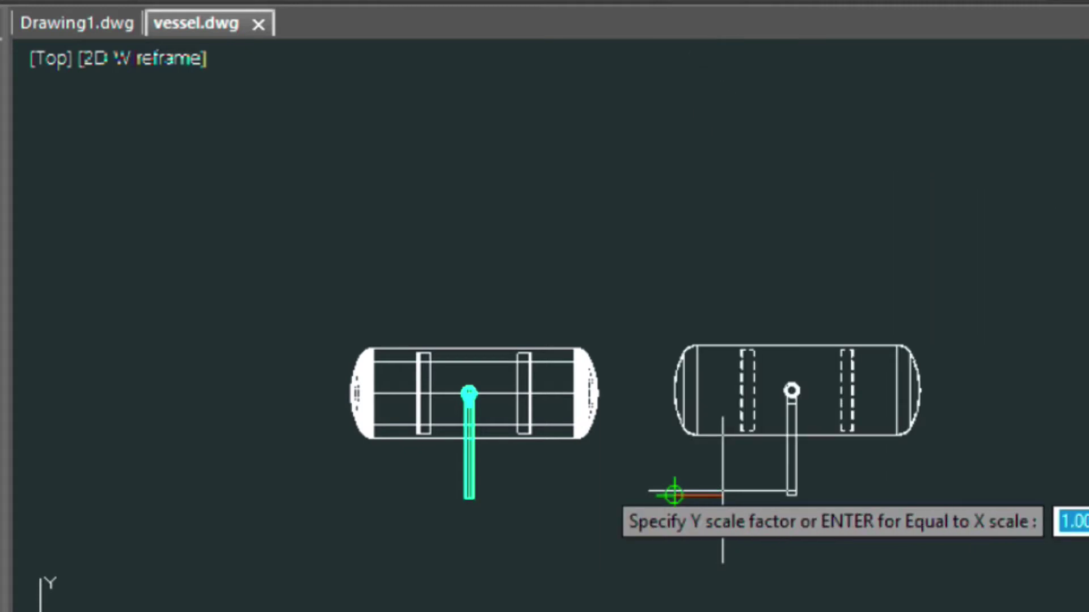
key("Return")
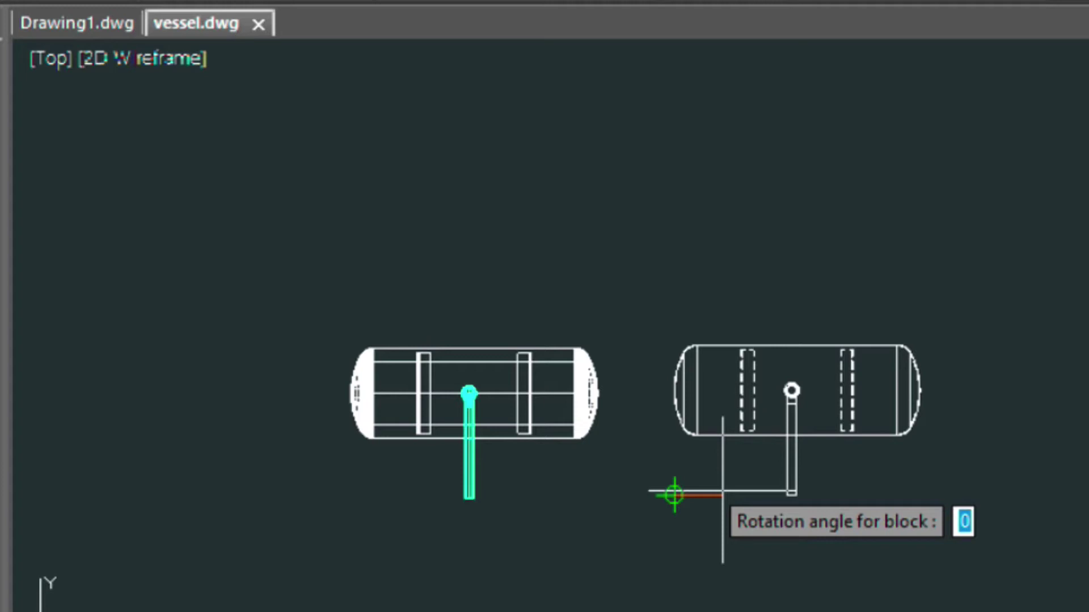
key("Return")
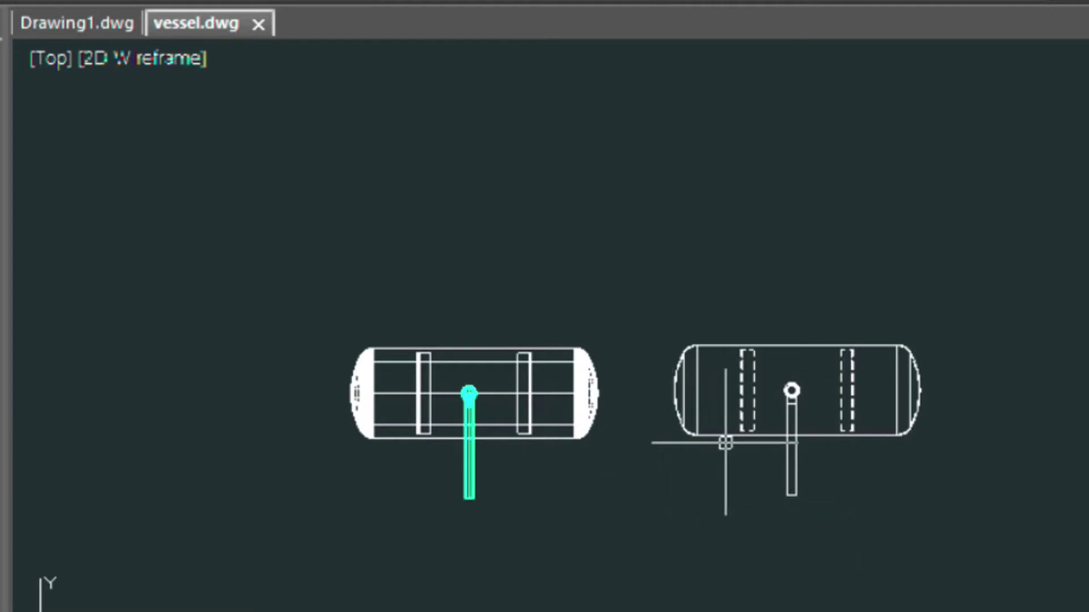
- Inspect the flatshot block from the SW Isometric view to confirm it lies flat
scroll(769, 423, "up", 2)
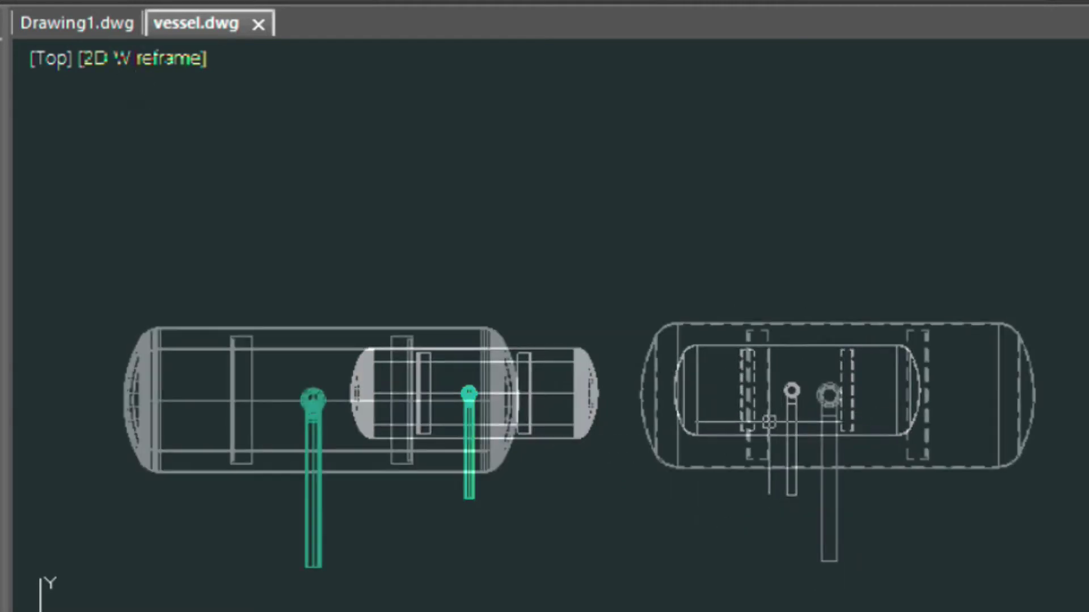
left_click(40, 61)
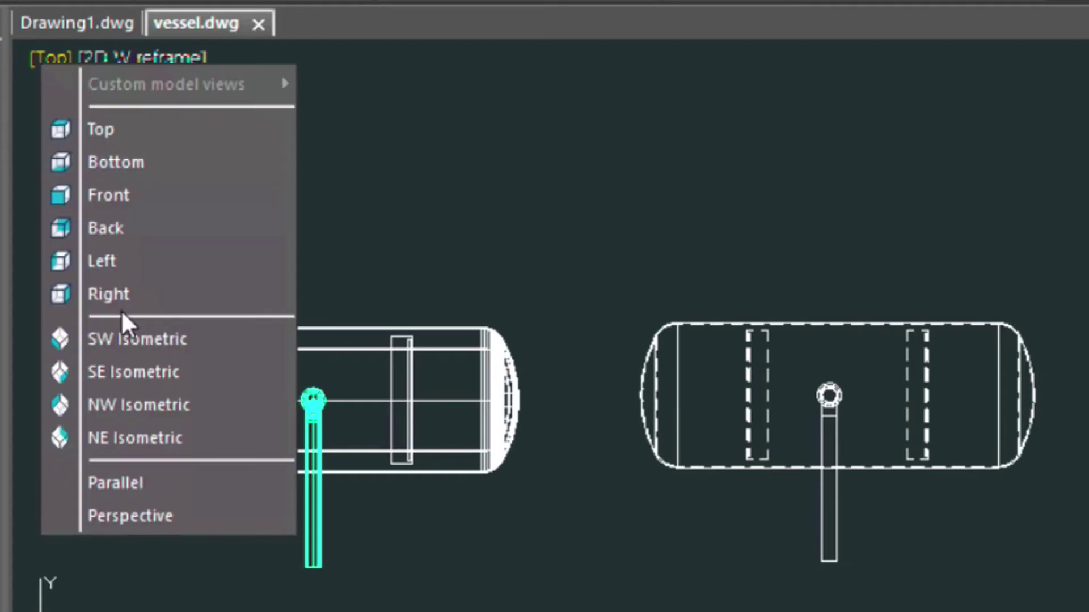
left_click(124, 342)
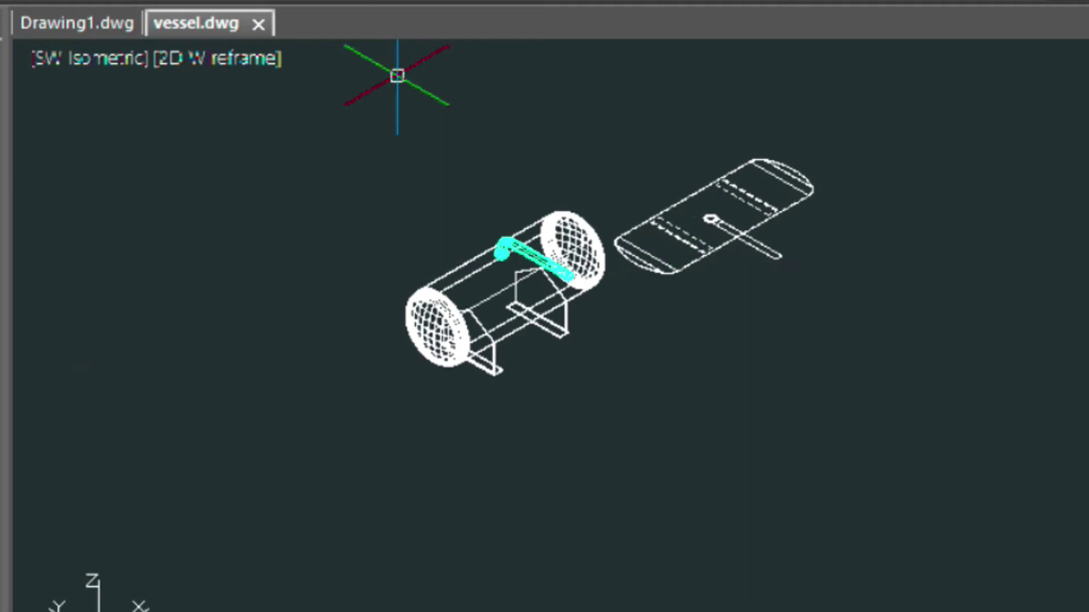
- Return to the Top view and zoom in on the flattened tank
left_click(110, 61)
left_click(152, 132)
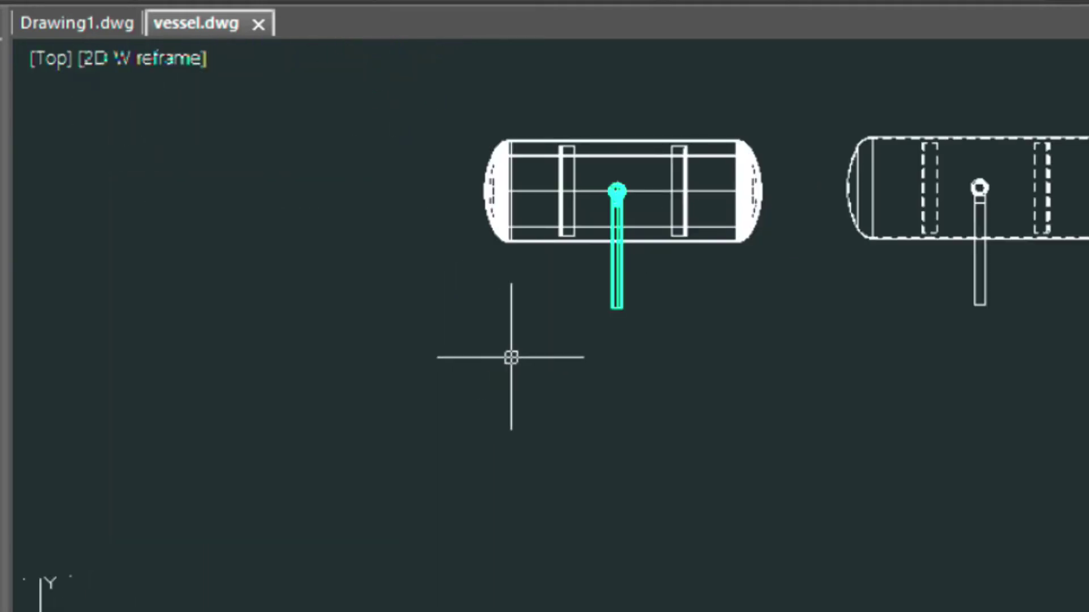
mouse_move(729, 358)
middle_mouse_down()
mouse_move(456, 432)
mouse_move(397, 434)
middle_mouse_up()
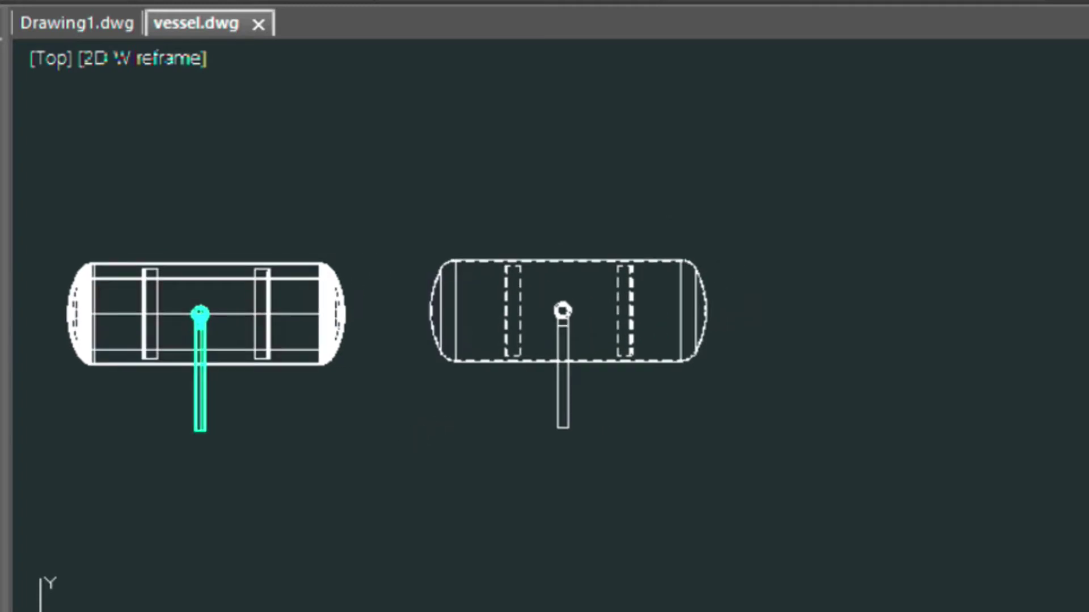
scroll(570, 313, "up", 2)
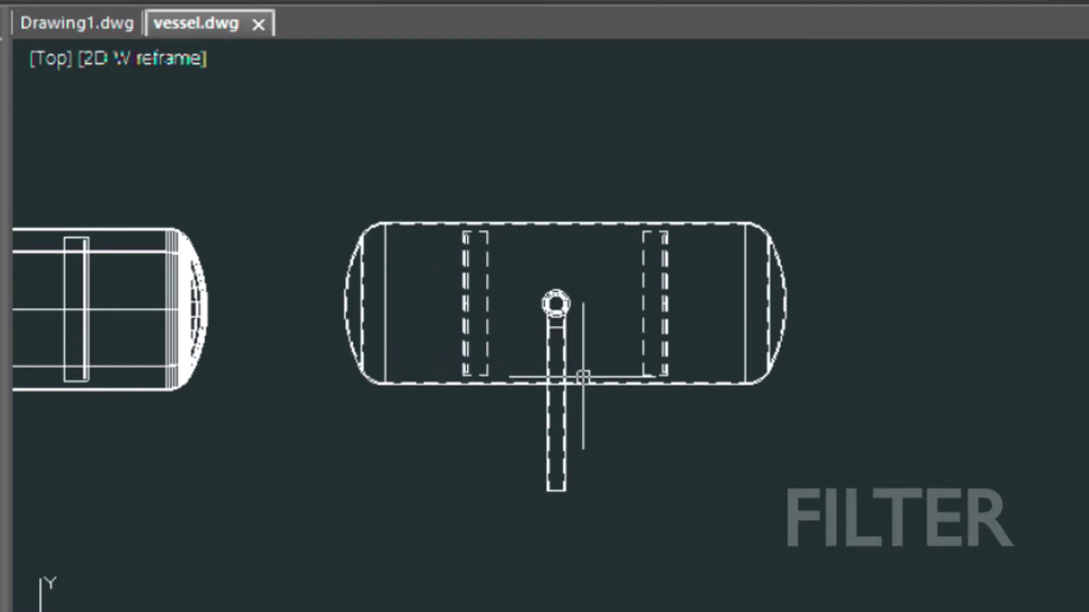
- Build an entity selection filter with the single criterion Linetype = dashed2
type("FILTER")
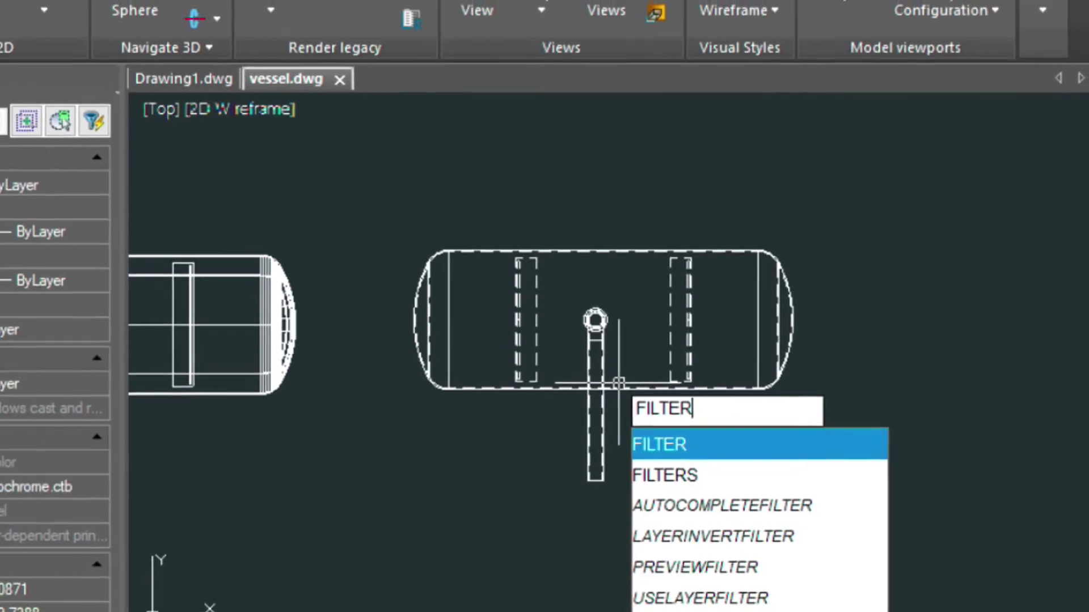
key("Return")
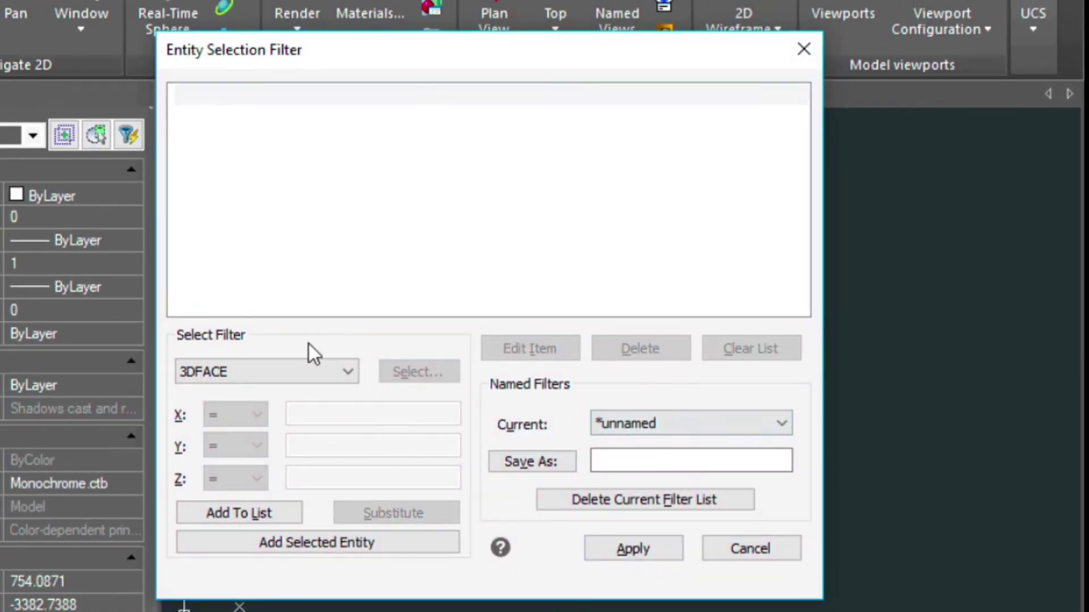
left_click(339, 372)
scroll(289, 266, "down", 2)
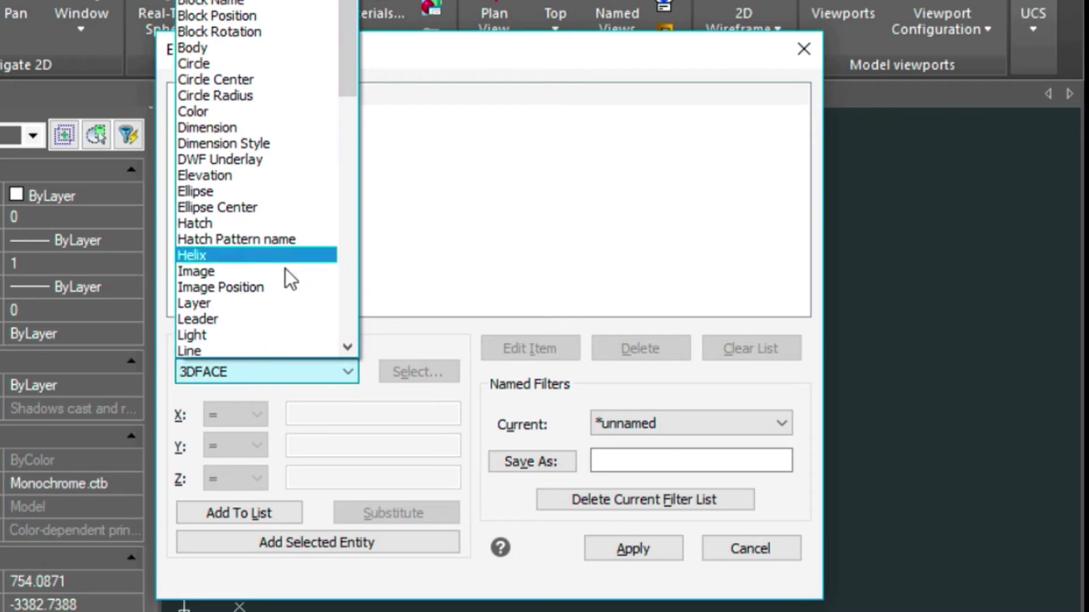
left_click(229, 320)
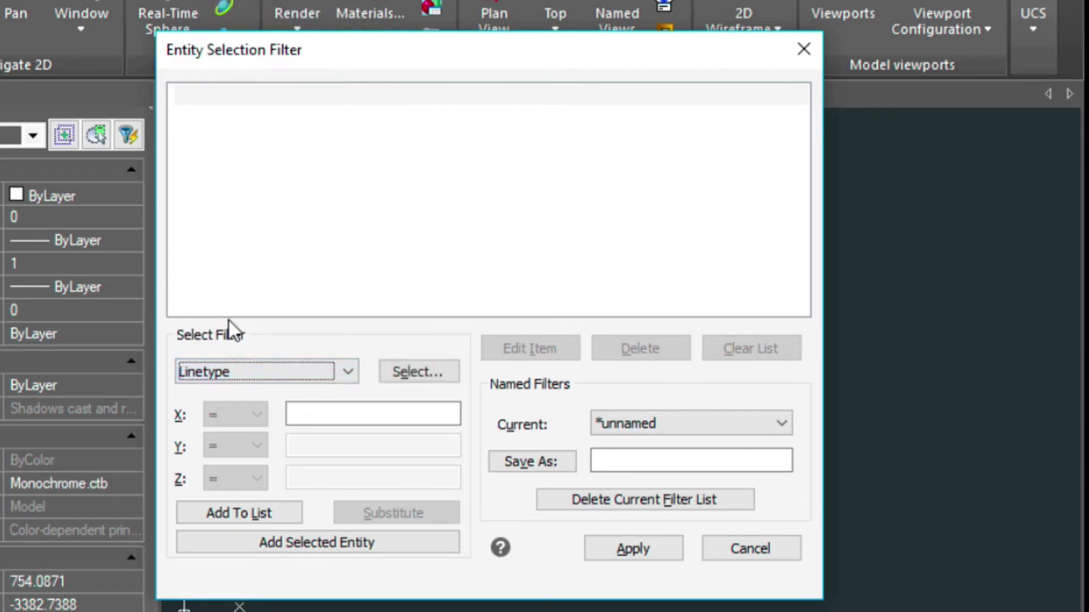
left_click(421, 369)
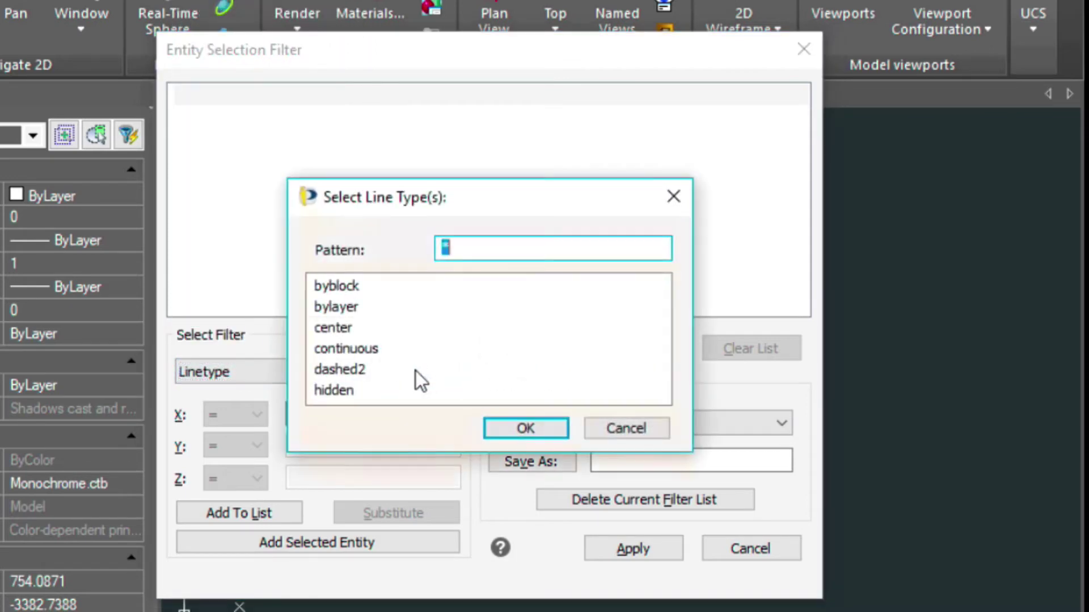
left_click(329, 368)
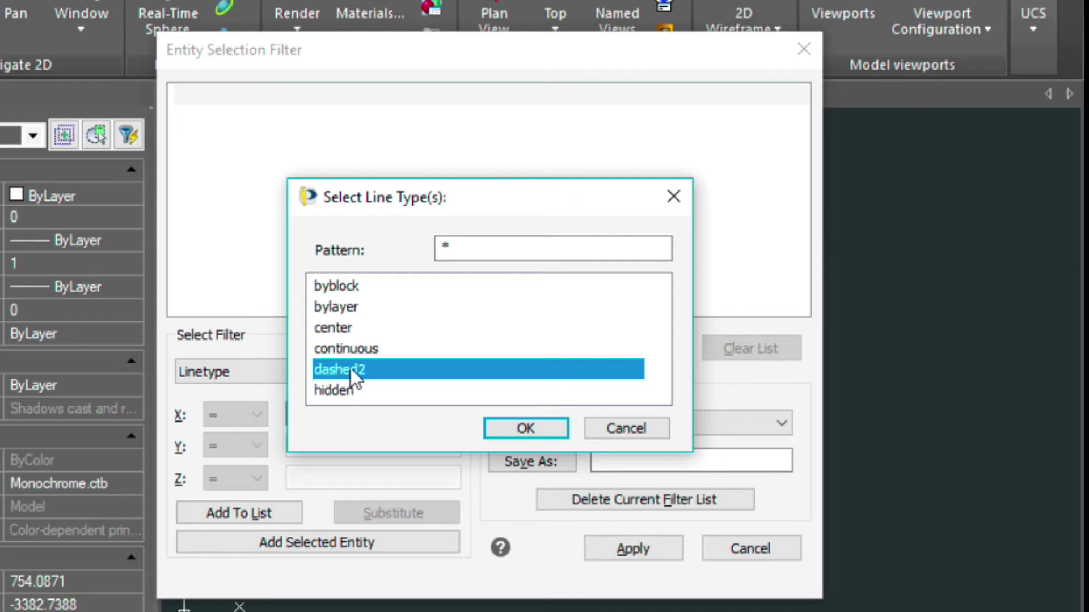
left_click(528, 426)
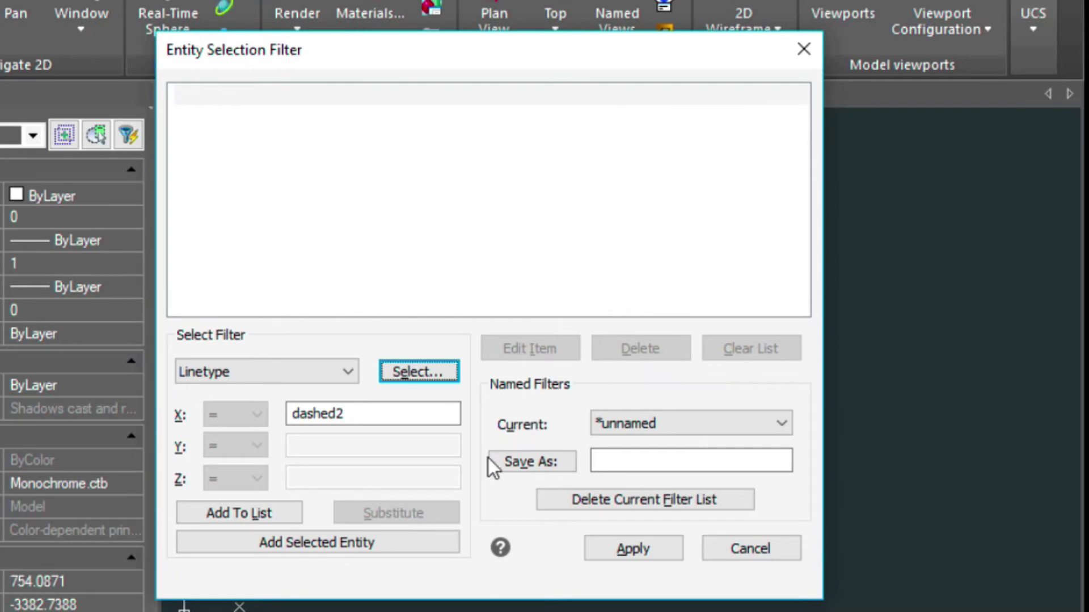
left_click(253, 514)
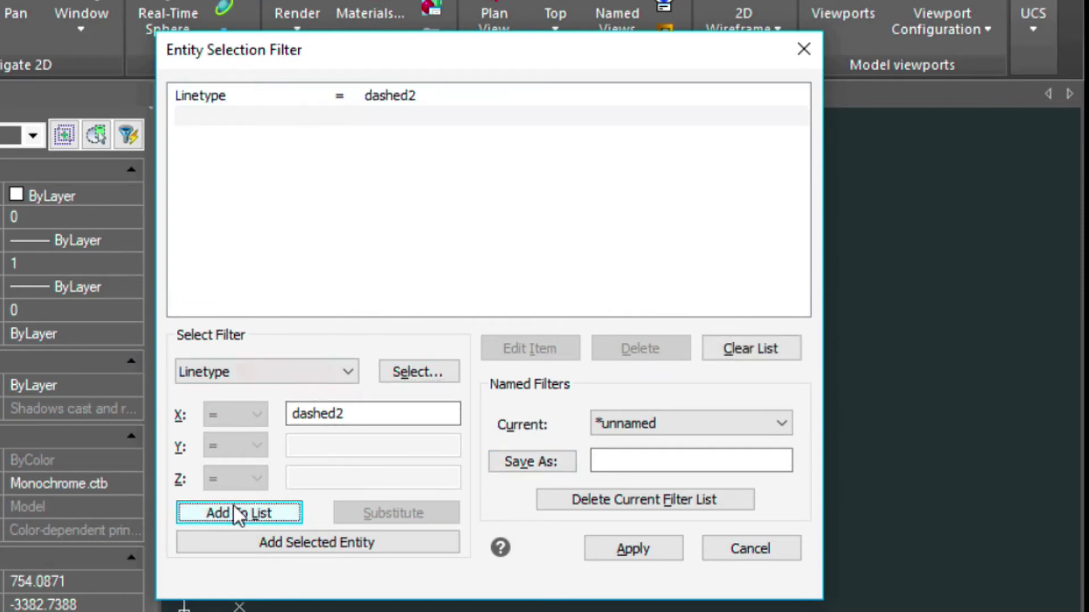
- Apply the filter and window-select the vessel's 642 dashed2 entities
left_click(632, 549)
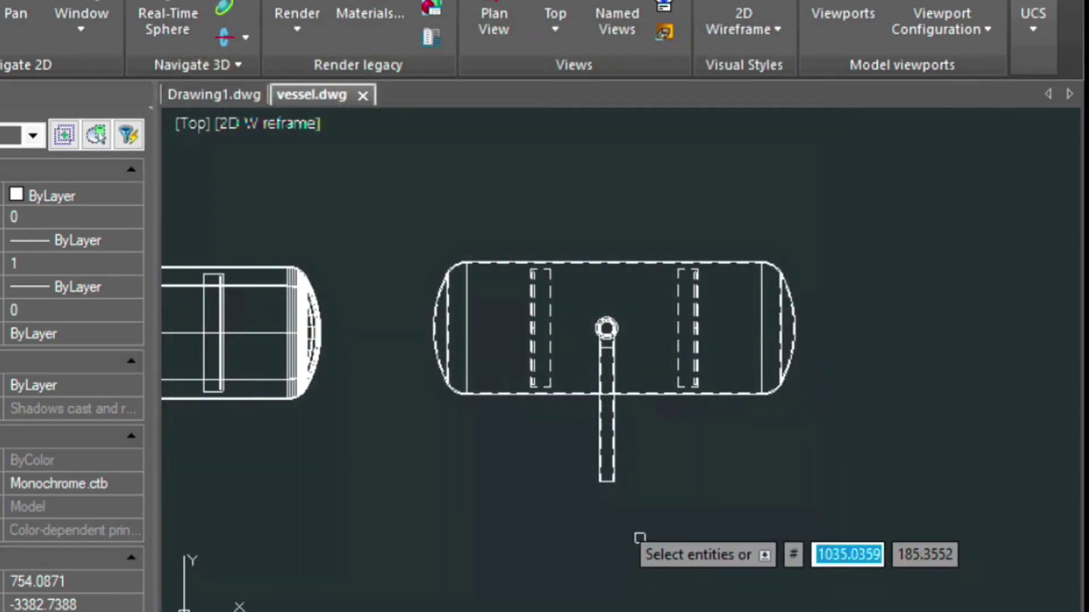
left_click(389, 211)
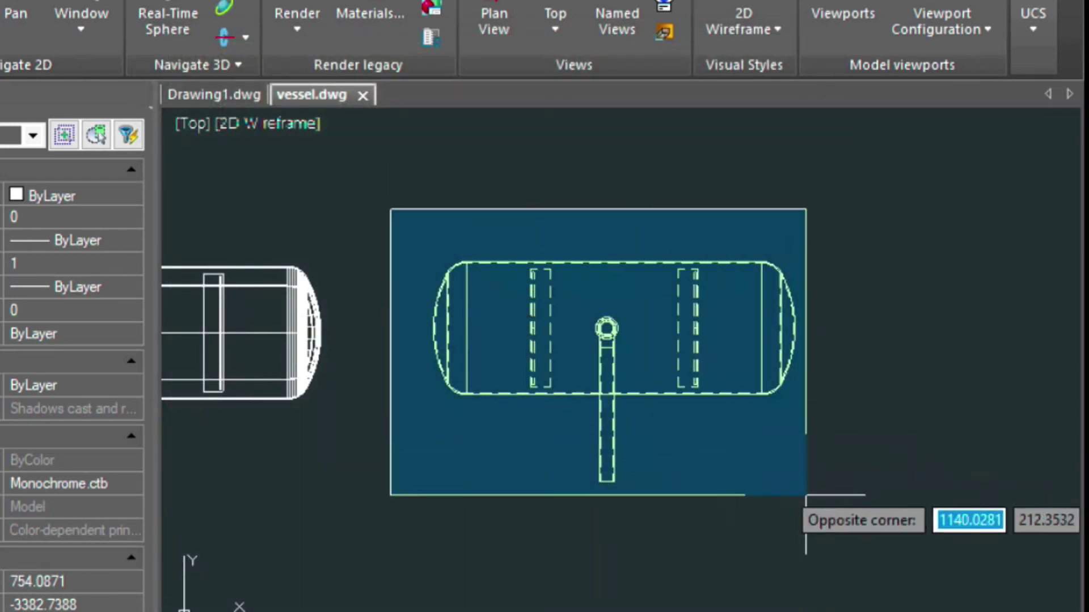
left_click(854, 522)
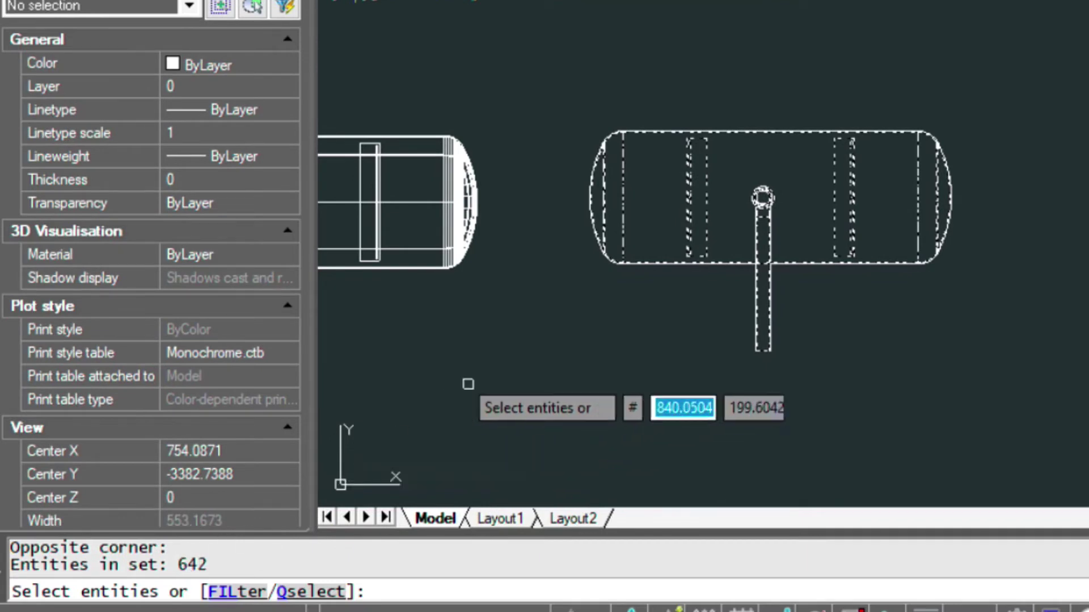
key("Return")
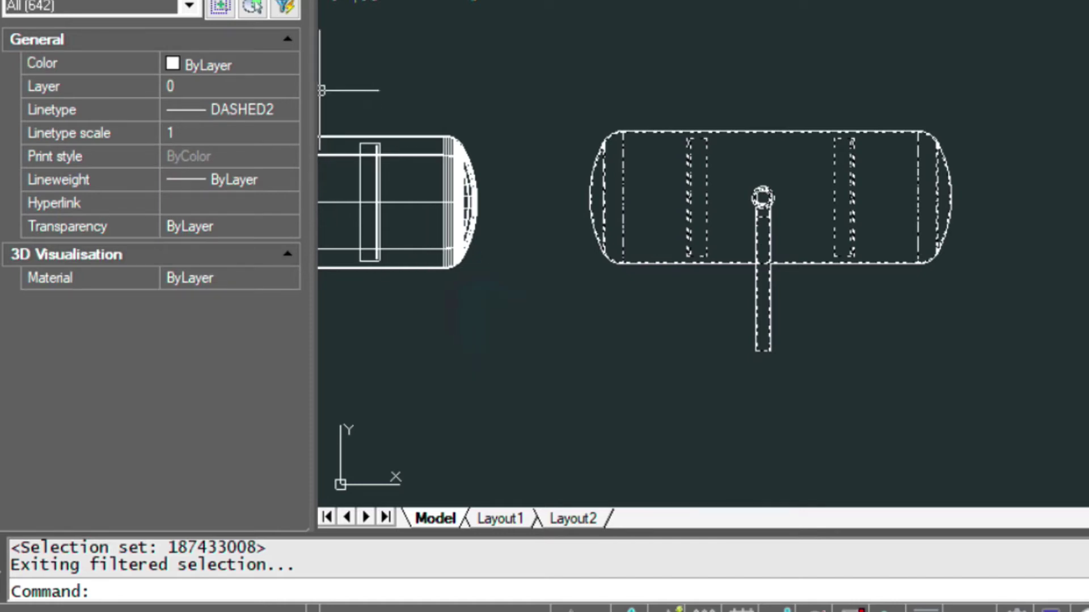
- Move the selected entities to the HIDDEN layer and clear the selection
left_click(283, 91)
left_click(287, 86)
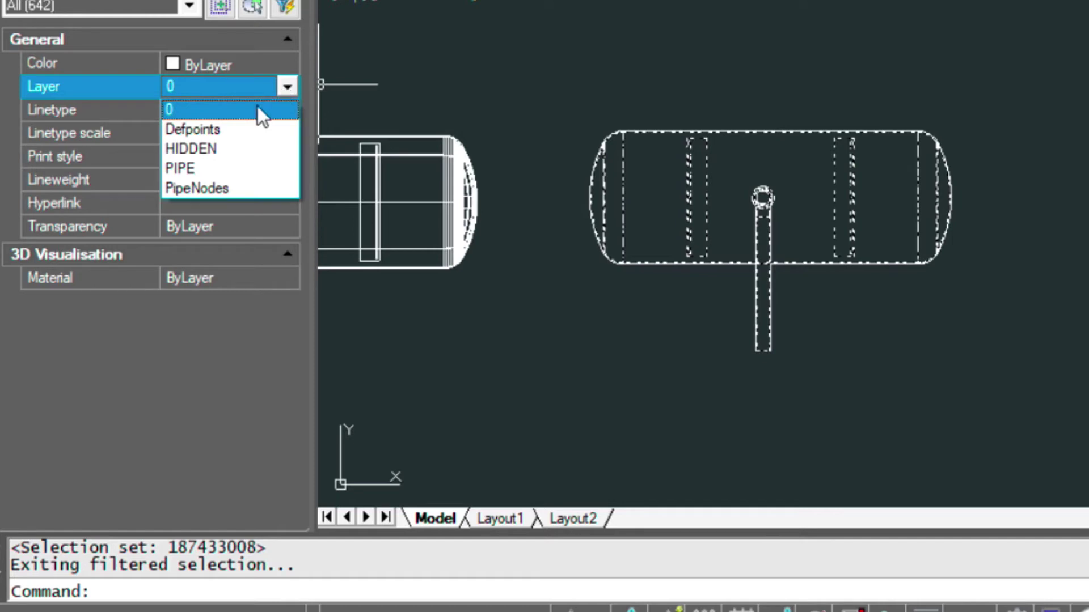
left_click(204, 149)
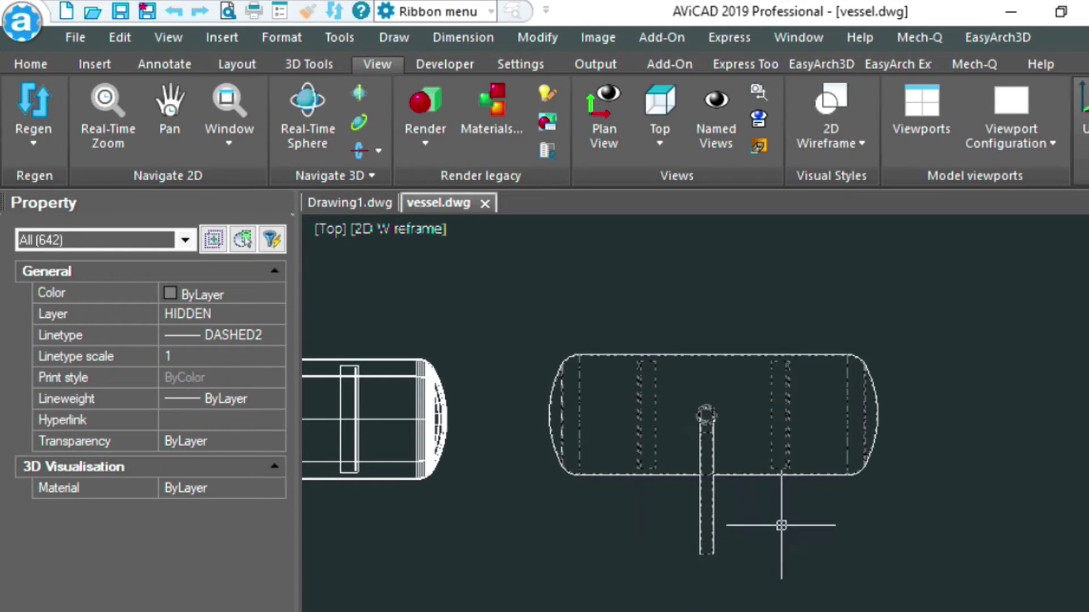
key("Escape")
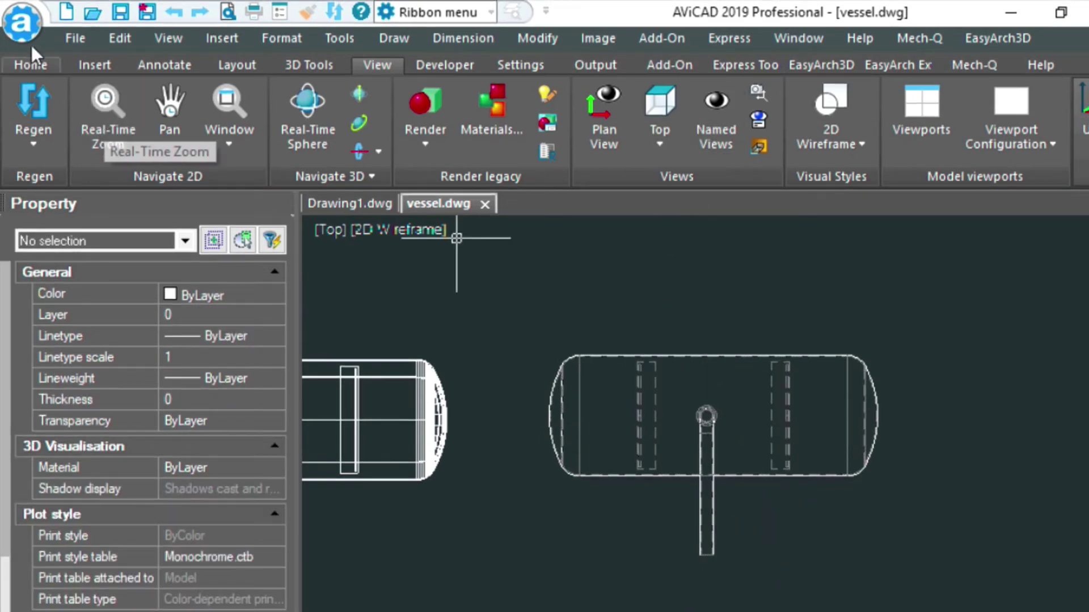
left_click(30, 66)
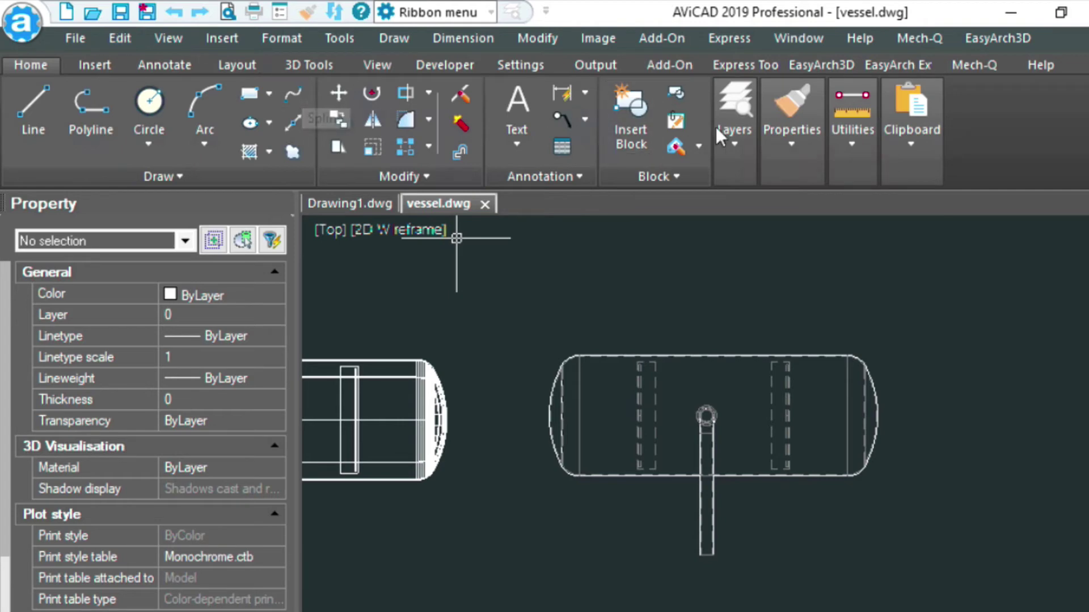
left_click(734, 144)
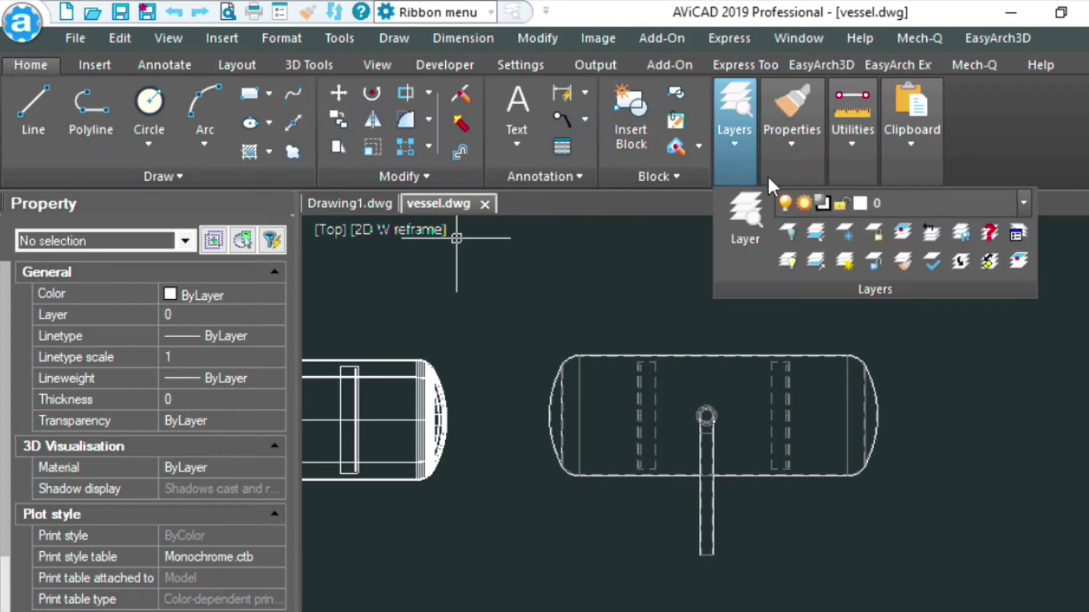
left_click(1024, 202)
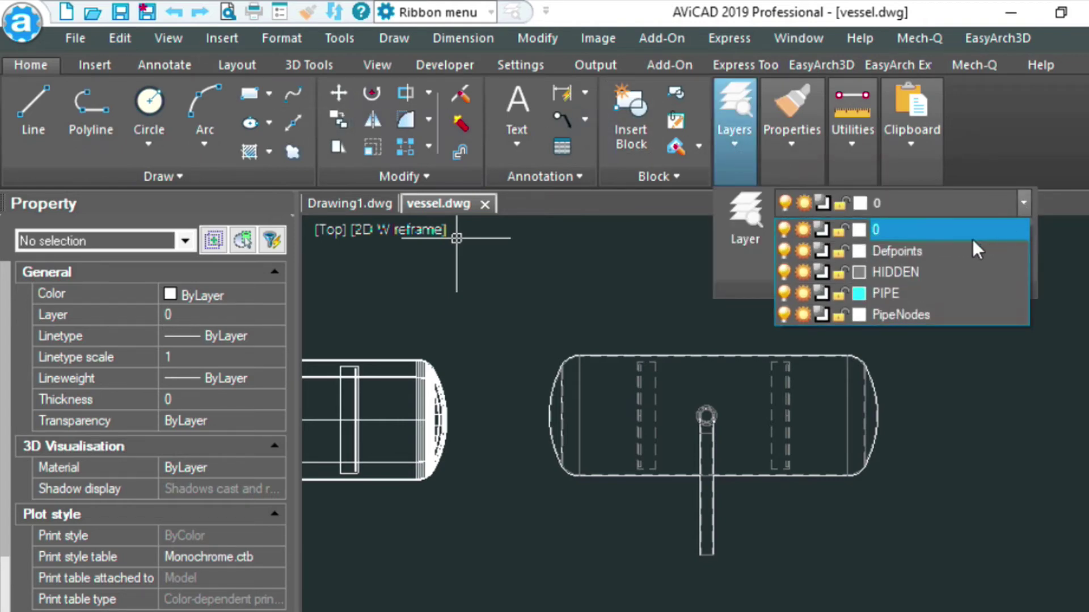
left_click(784, 272)
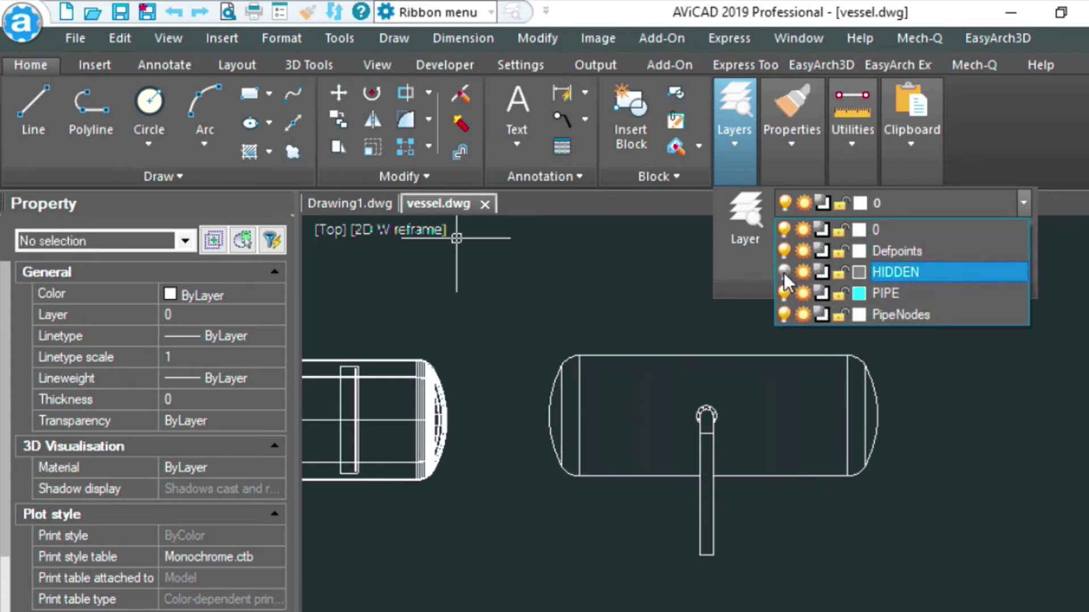
left_click(739, 149)
left_click(736, 159)
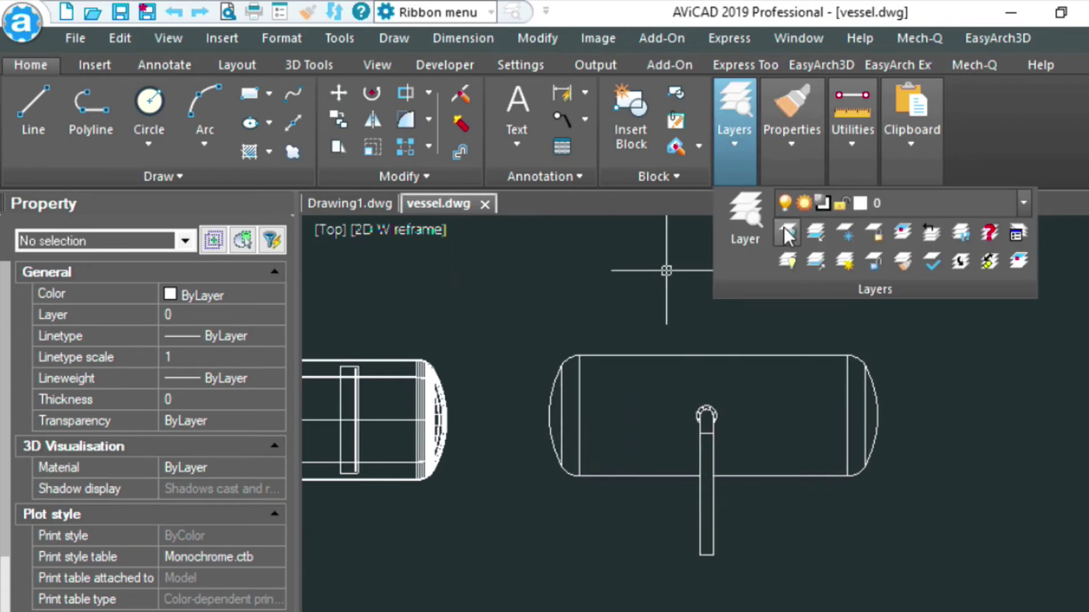
left_click(1026, 201)
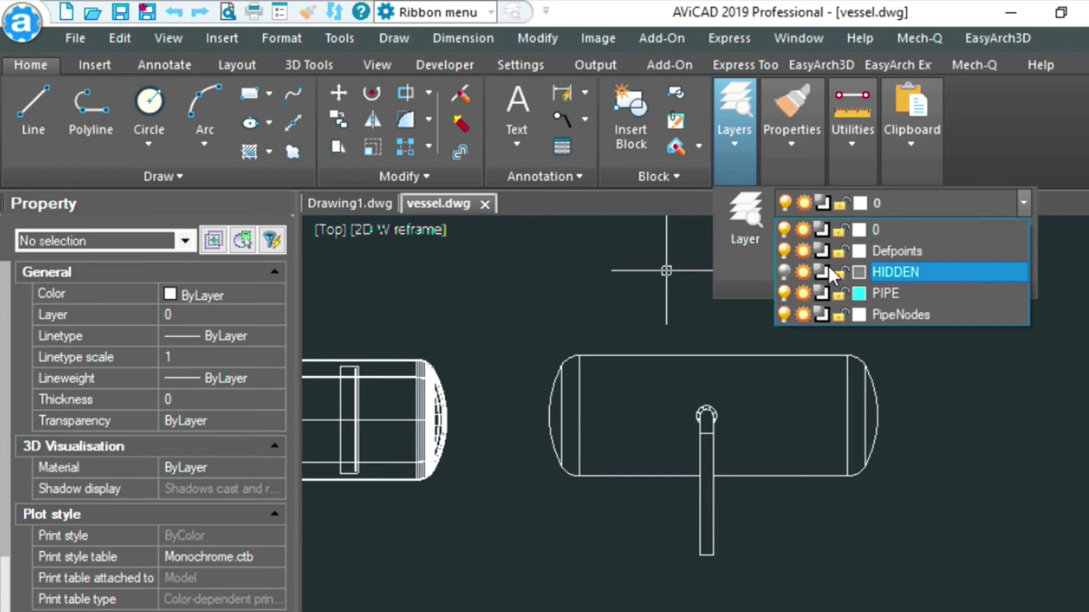
left_click(784, 272)
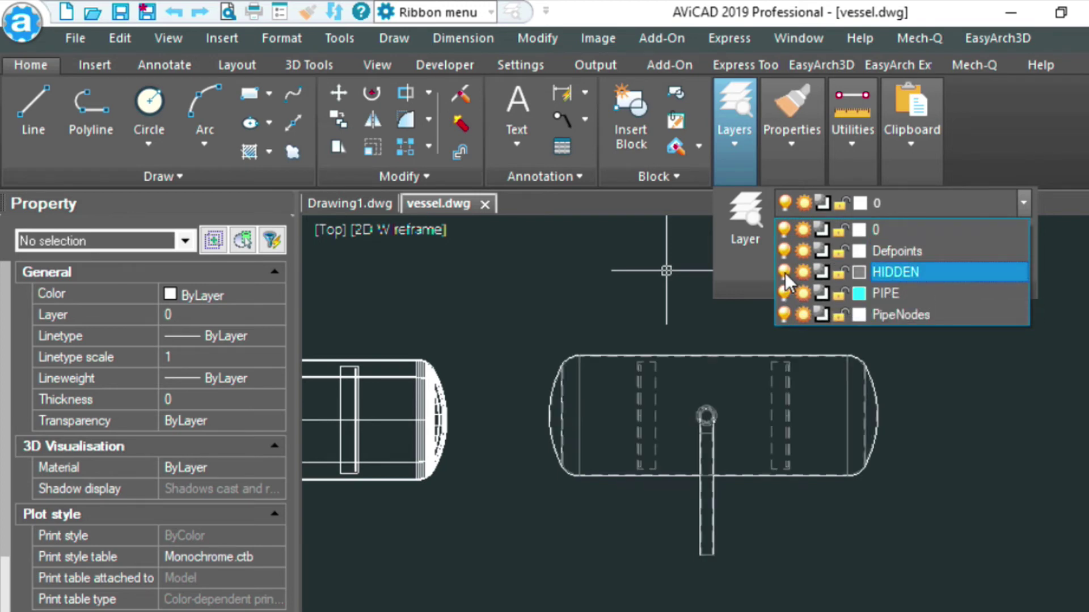
- Change LTSCALE from 30 to 25 and zoom to show the whole tank
scroll(750, 406, "up", 4)
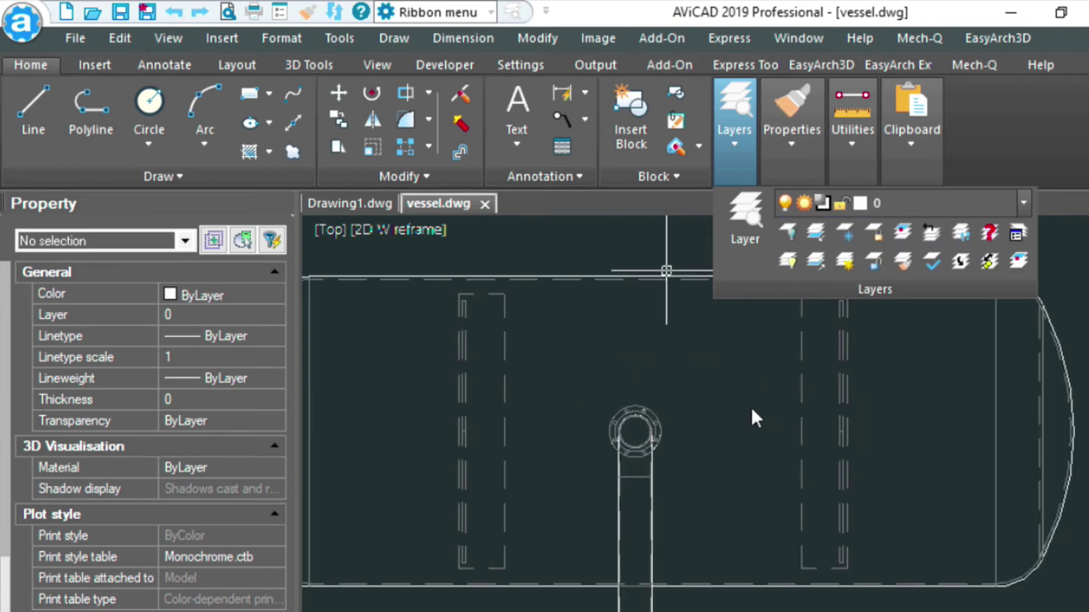
scroll(751, 409, "down", 2)
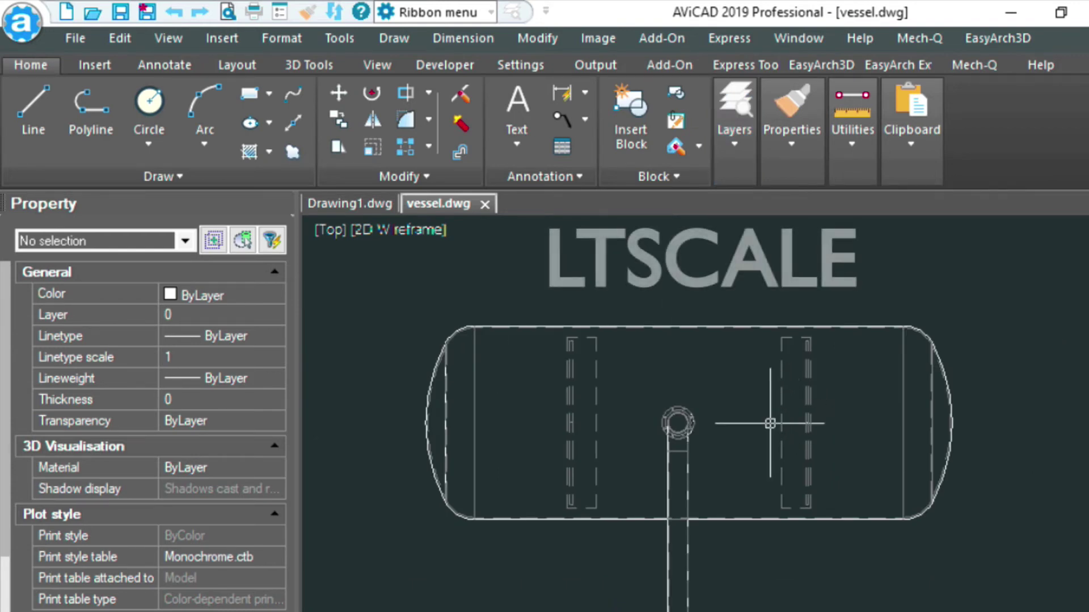
type("L")
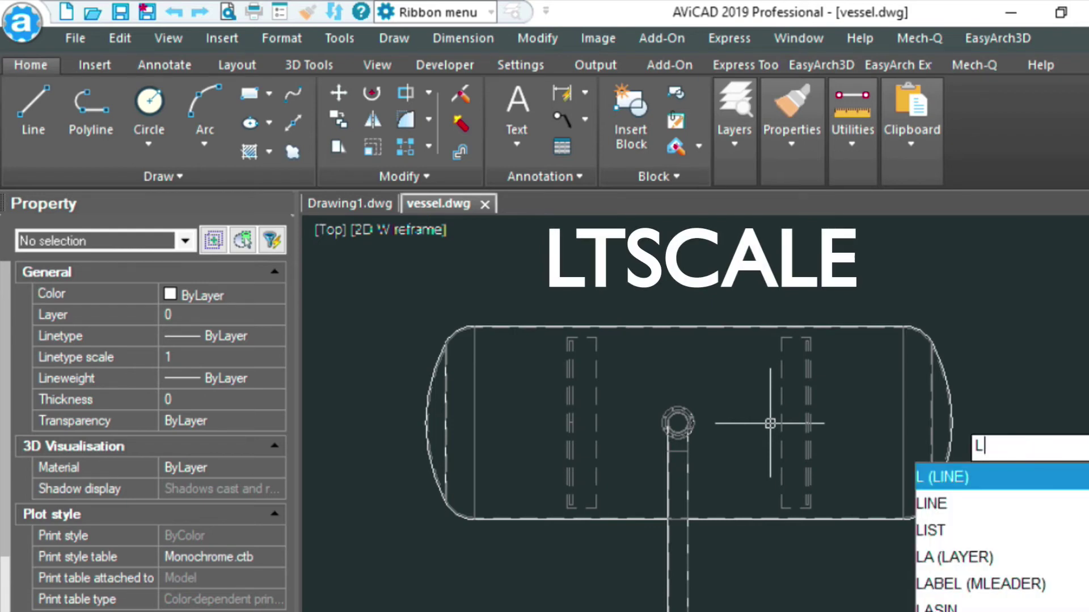
type("T")
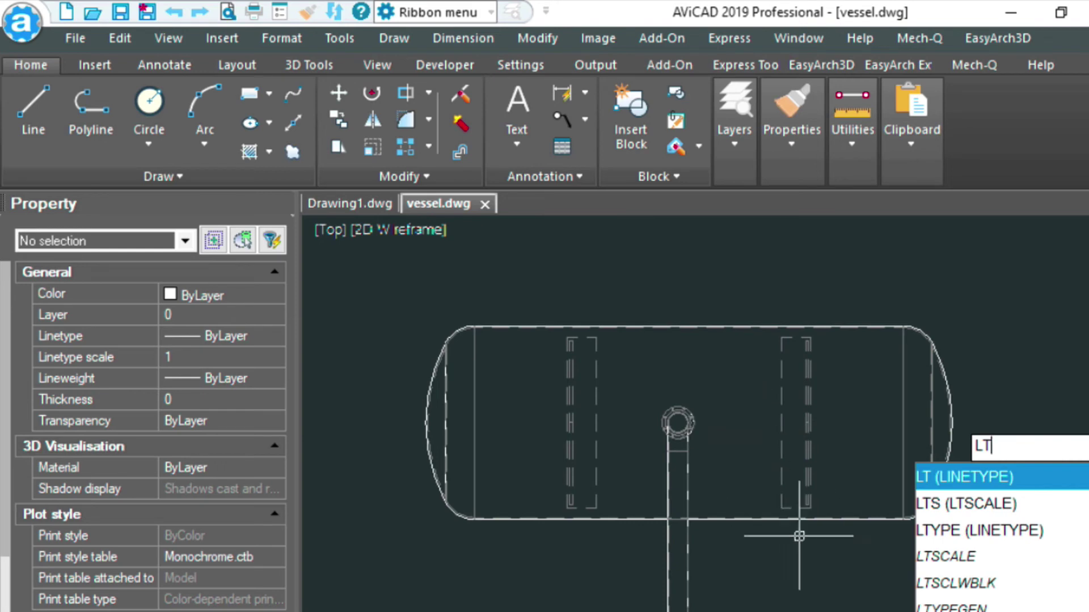
type("S")
key("Return")
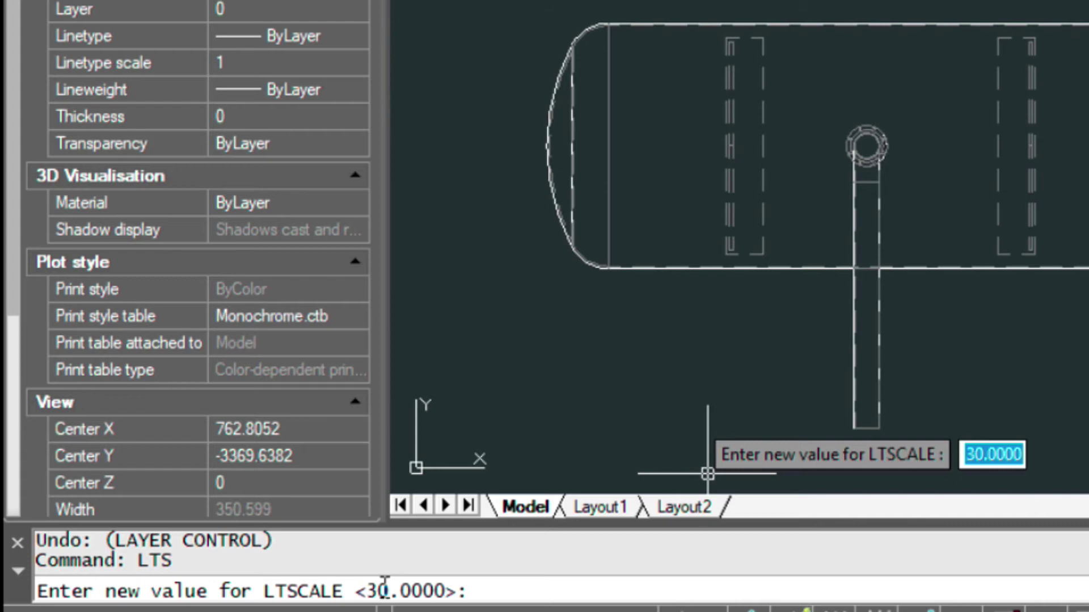
type("25")
key("Return")
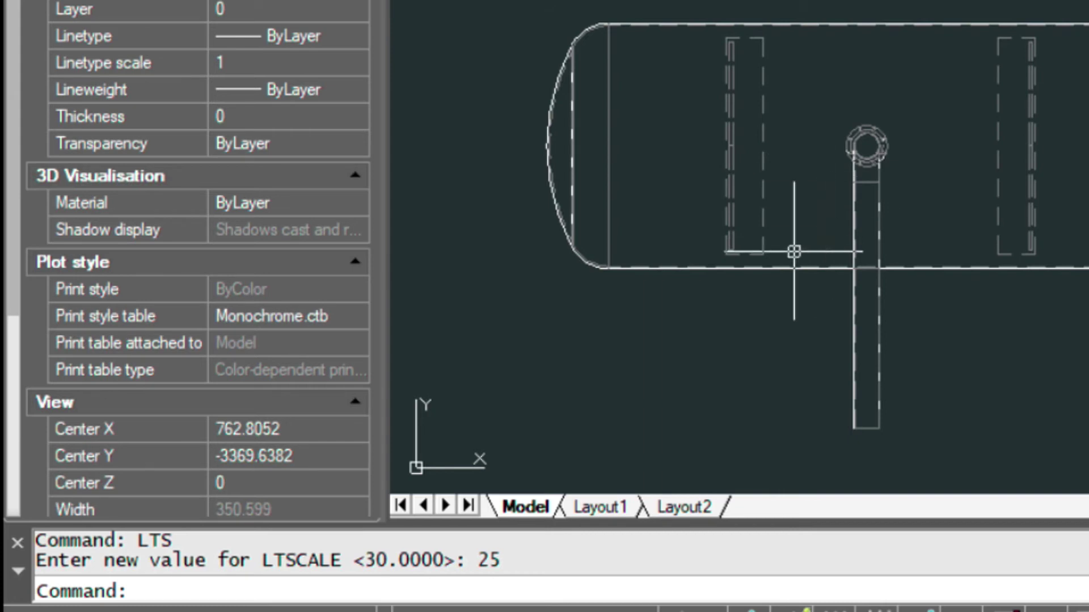
key("Escape")
scroll(926, 182, "down", 3)
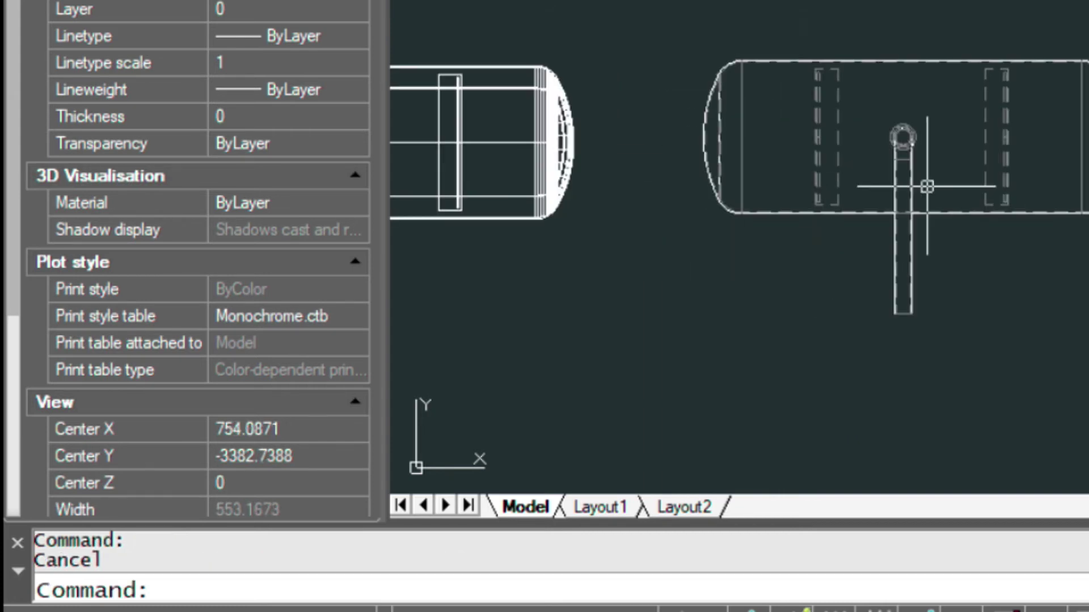
scroll(904, 142, "up", 5)
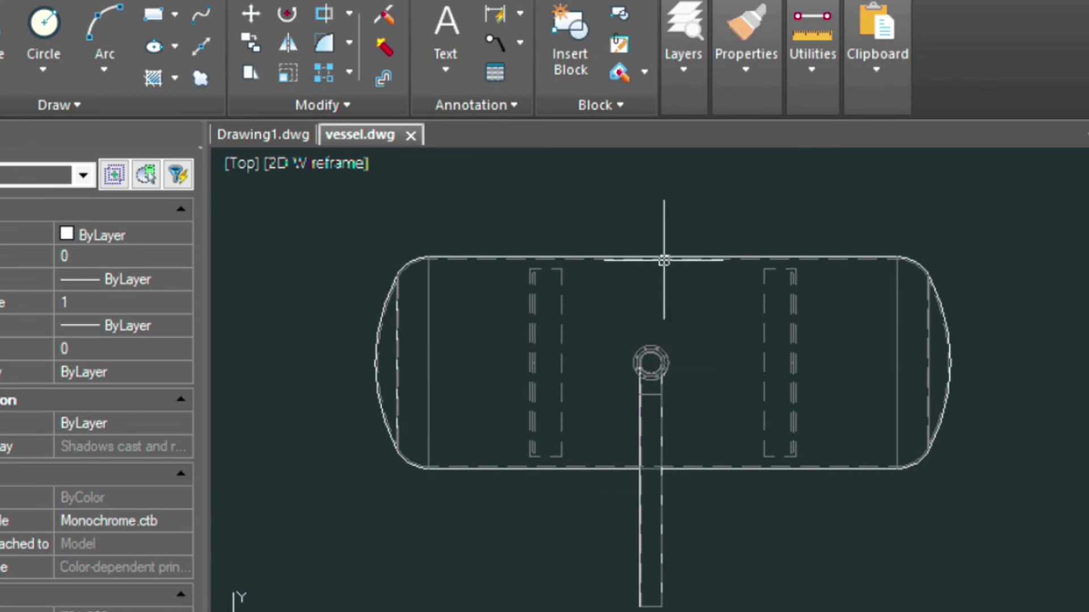
- Lock layer 0 from the Layer Control list
left_click(694, 70)
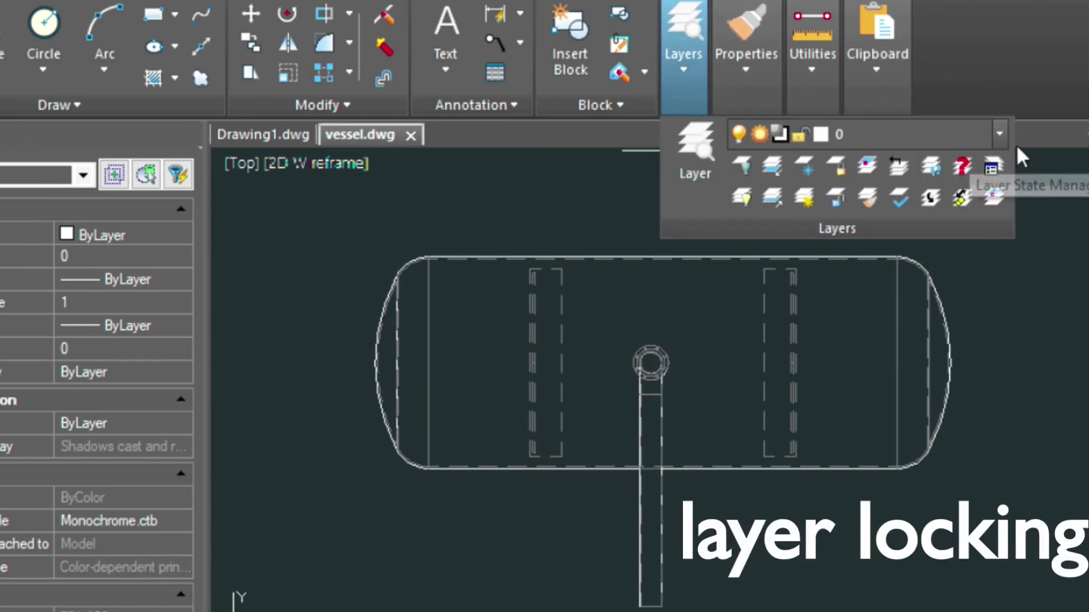
left_click(1001, 133)
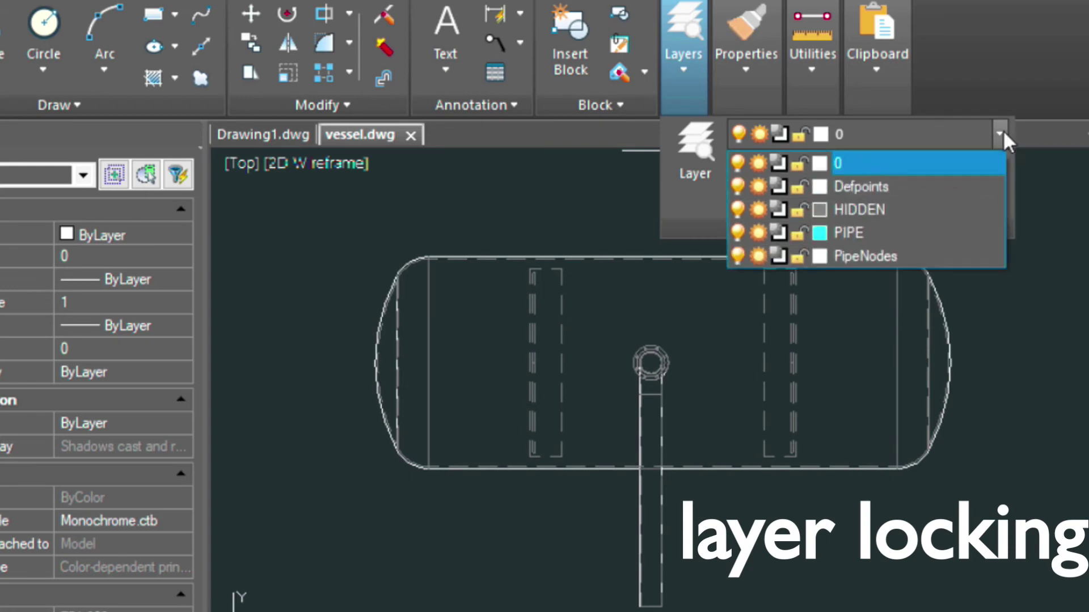
left_click(797, 161)
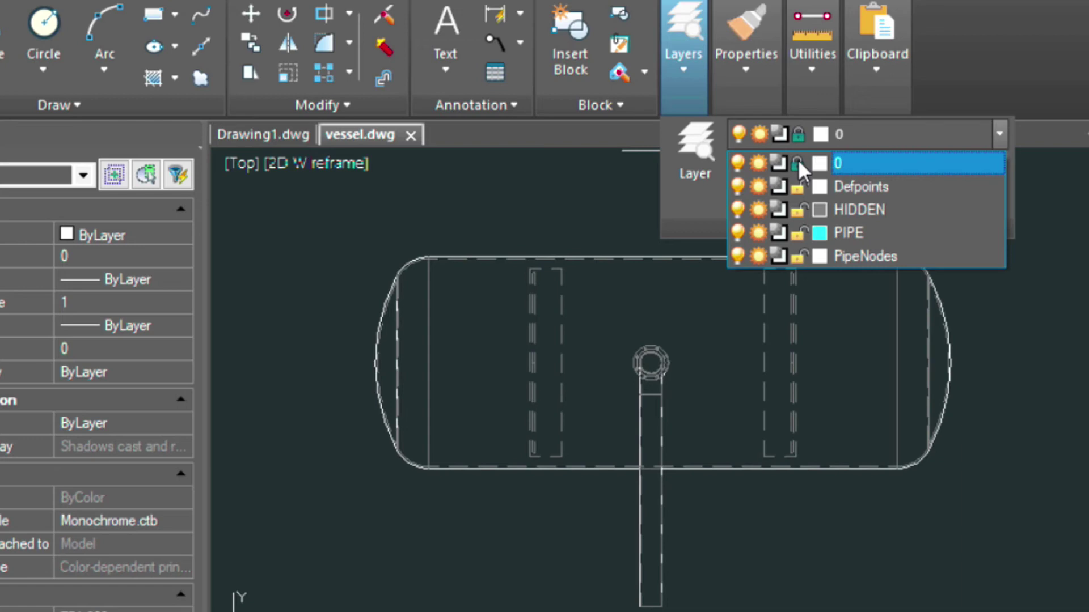
left_click(1046, 308)
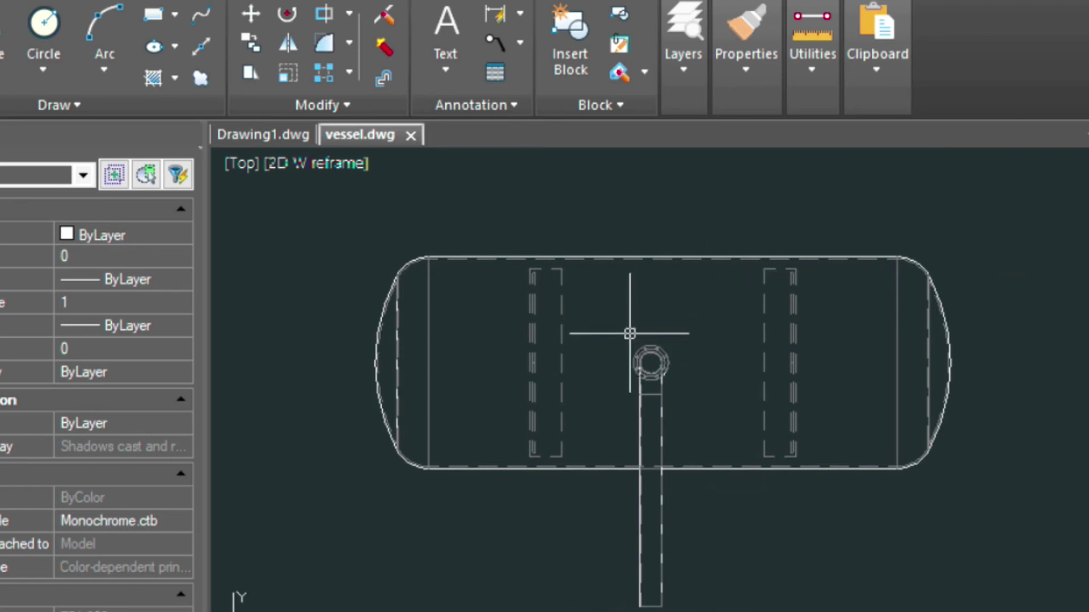
- Erase the hidden lines around the nozzle pipe with a selection window
type("E")
key("Return")
left_click(630, 334)
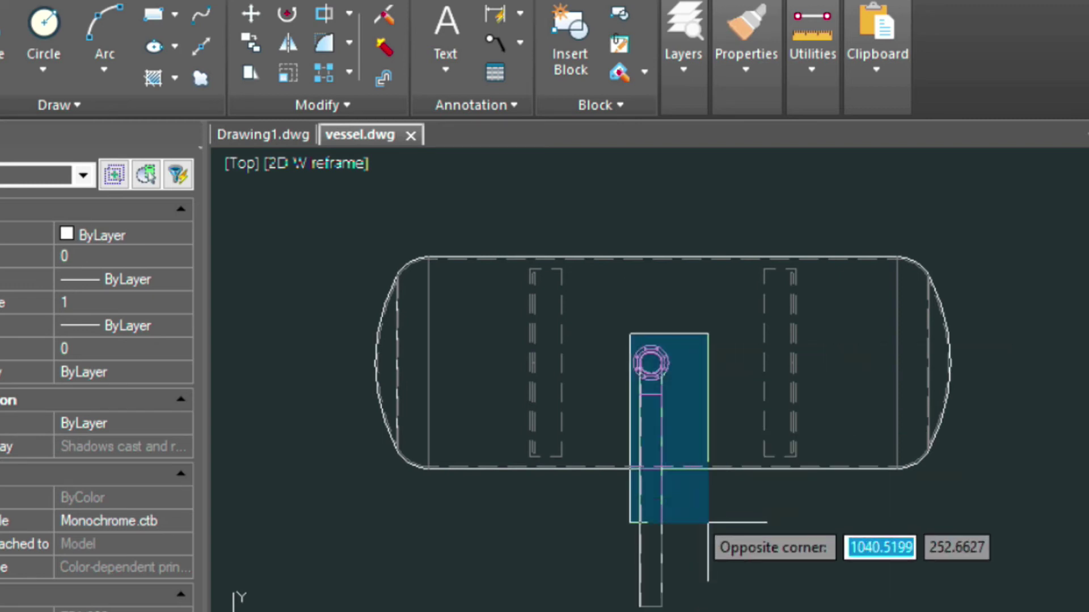
left_click(671, 610)
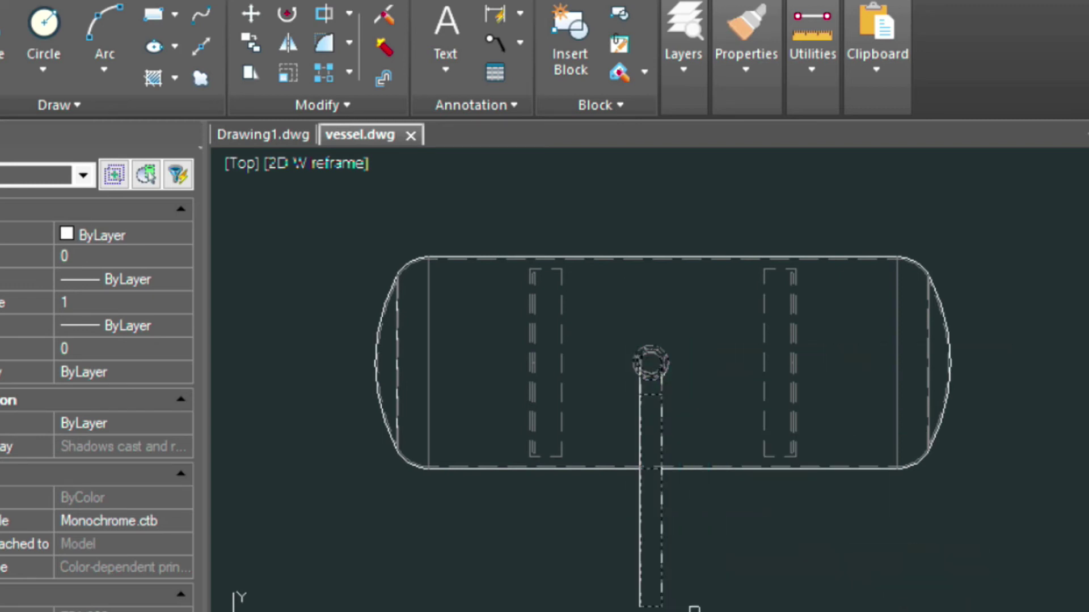
key("Return")
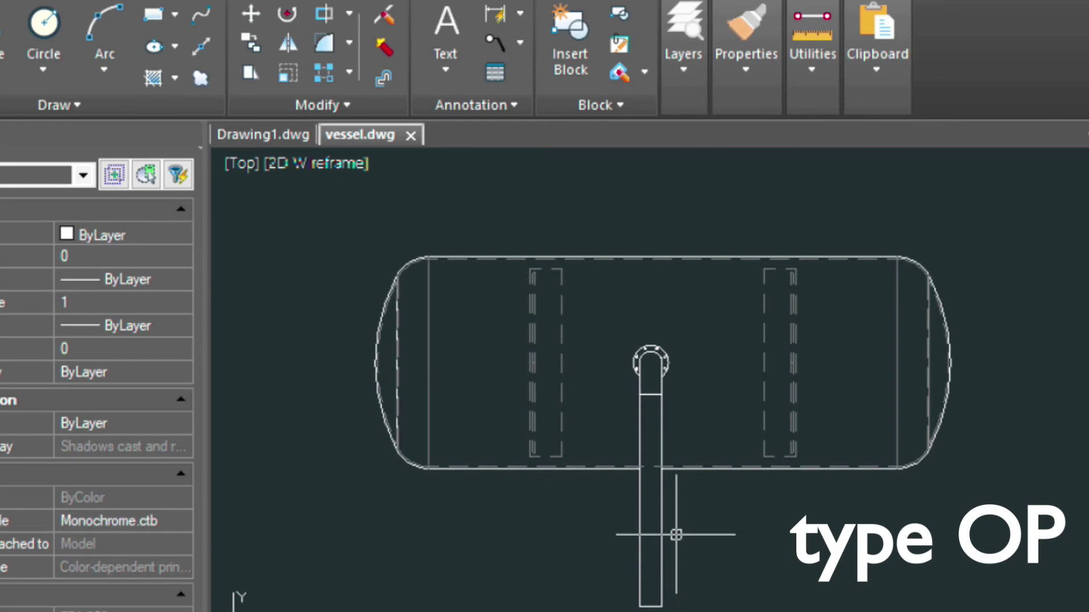
- Set Objects on locked layers fade to 1 in the Options Fade settings
type("OP")
key("Return")
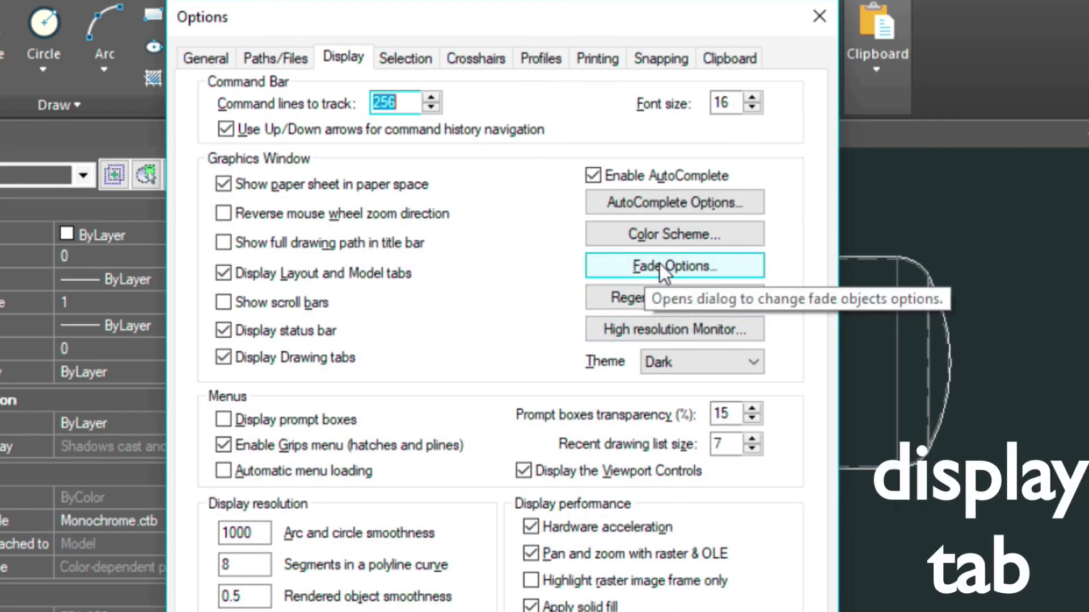
left_click(676, 267)
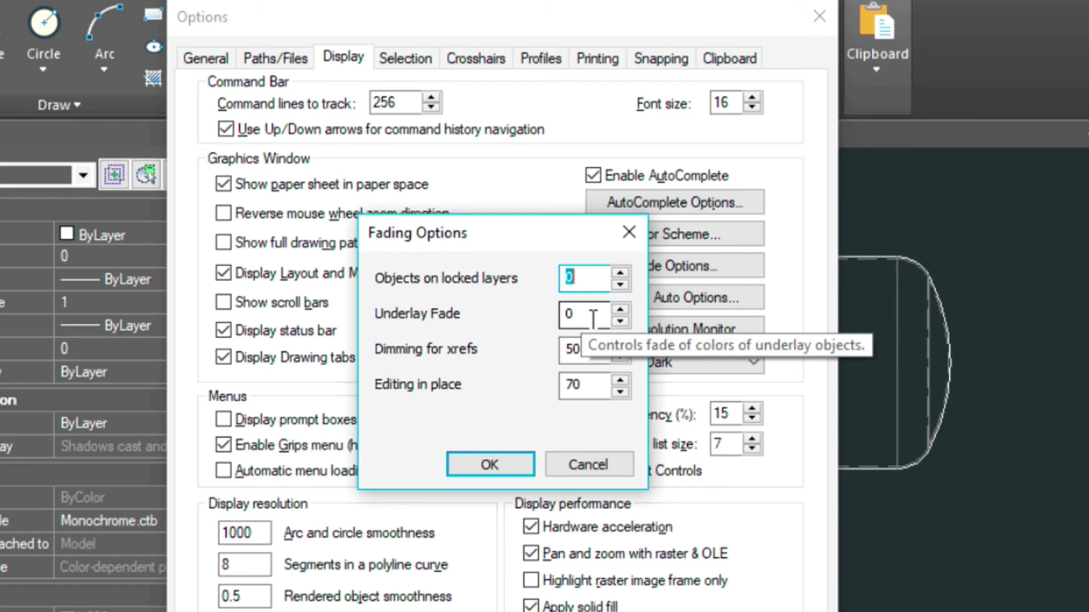
type("1")
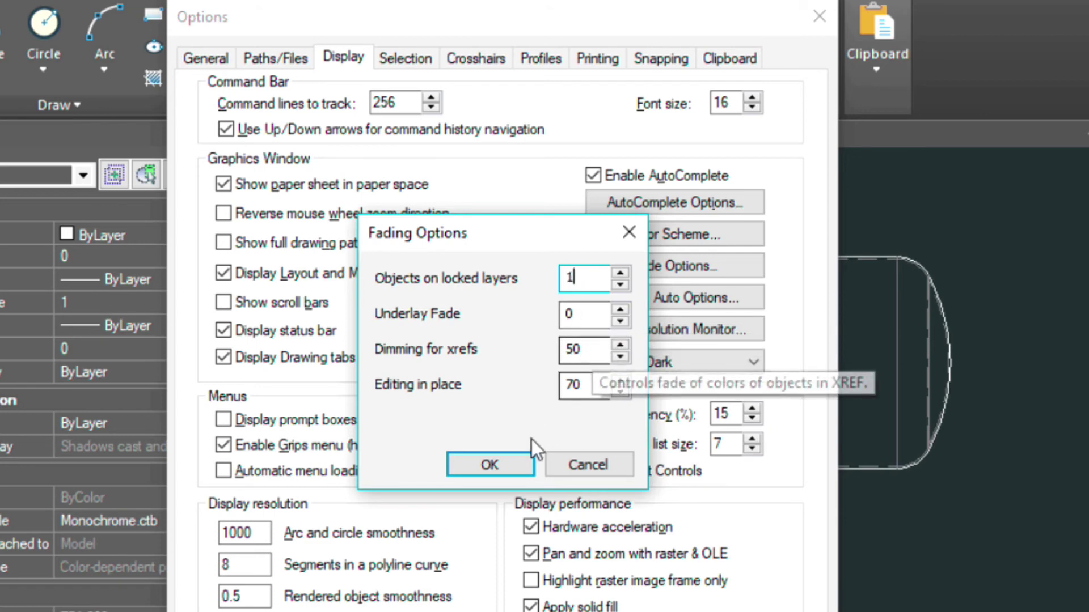
left_click(519, 467)
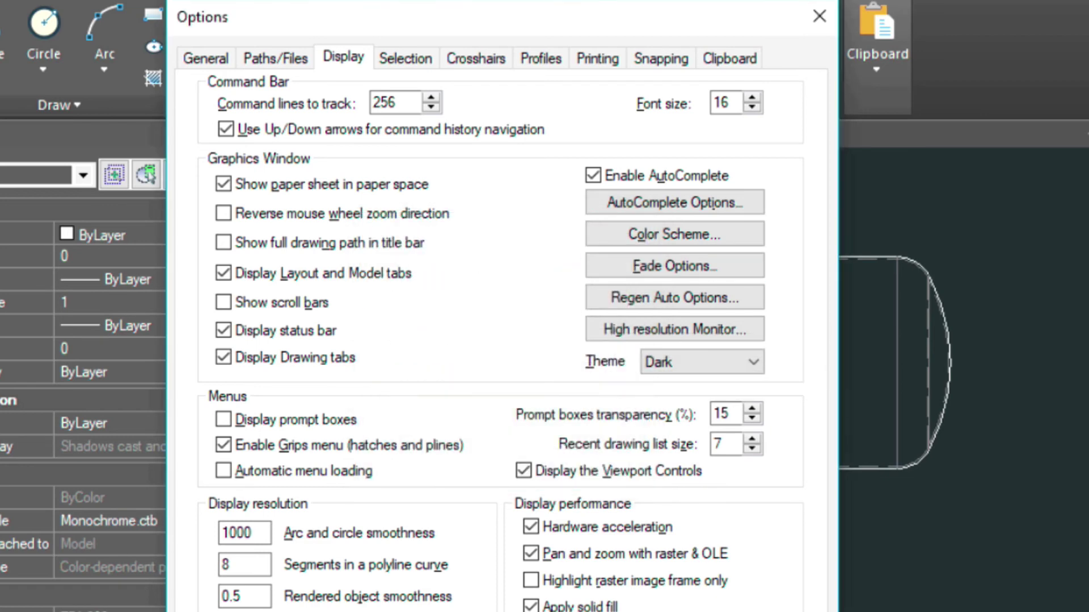
left_click(624, 610)
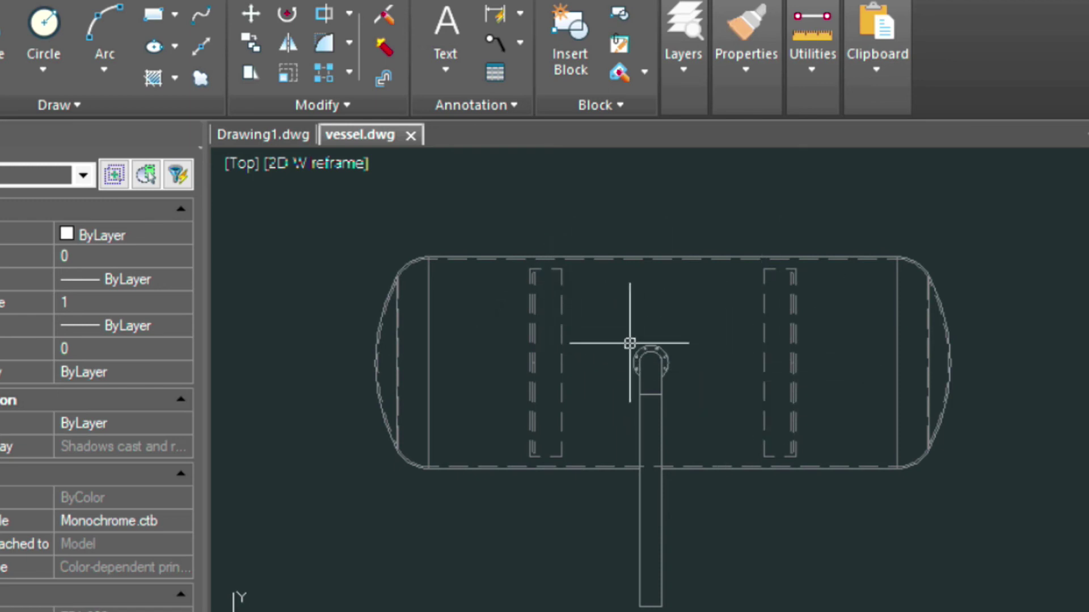
- Change the locked-layer fade back to 0 in Options and close the dialog
left_click(690, 77)
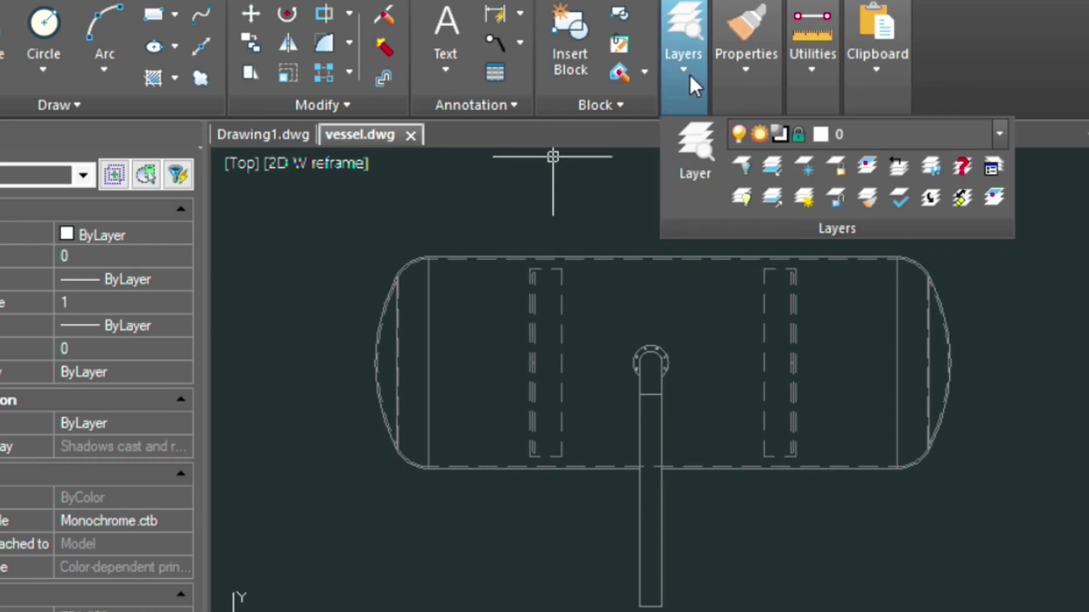
left_click(701, 104)
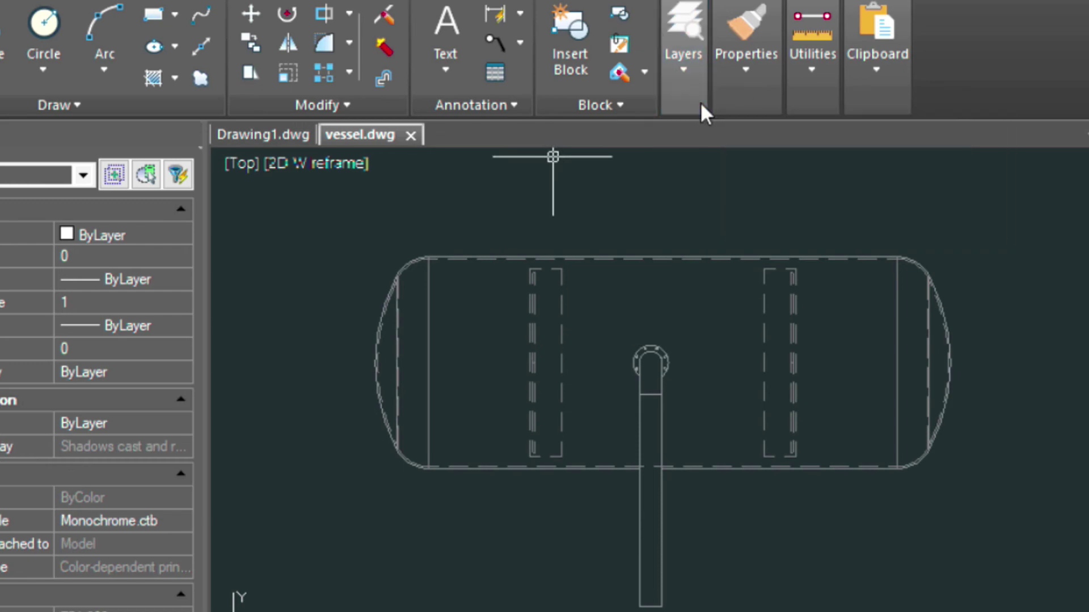
type("OP")
key("Return")
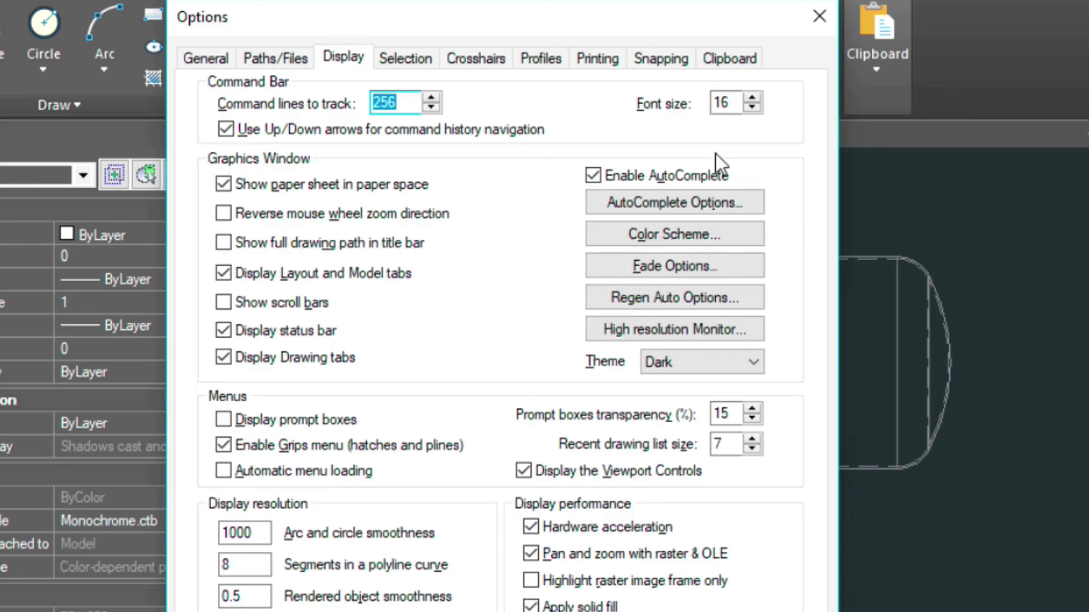
left_click(695, 264)
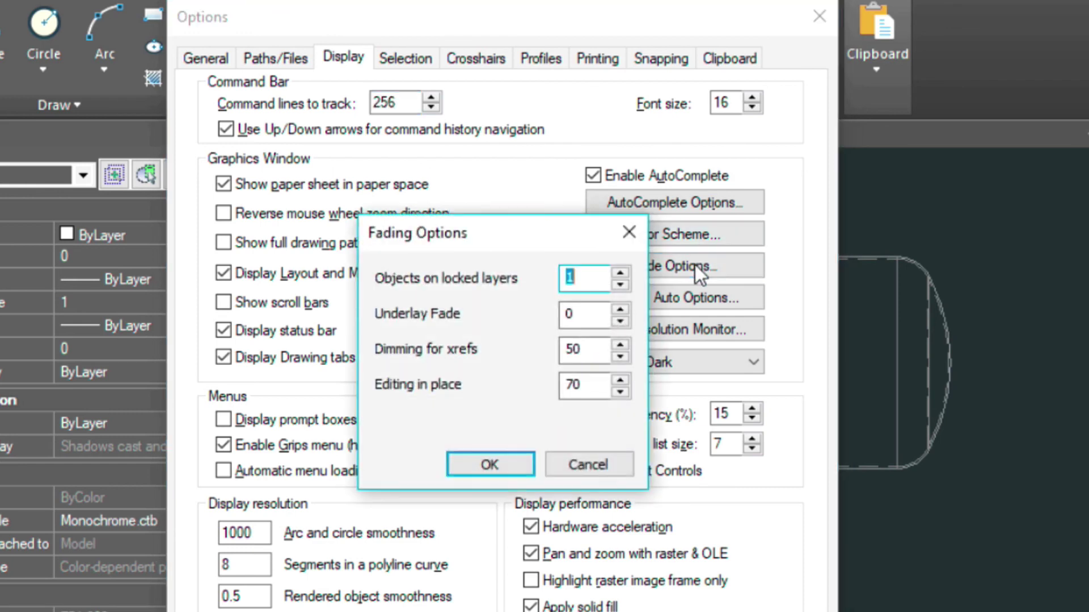
type("0")
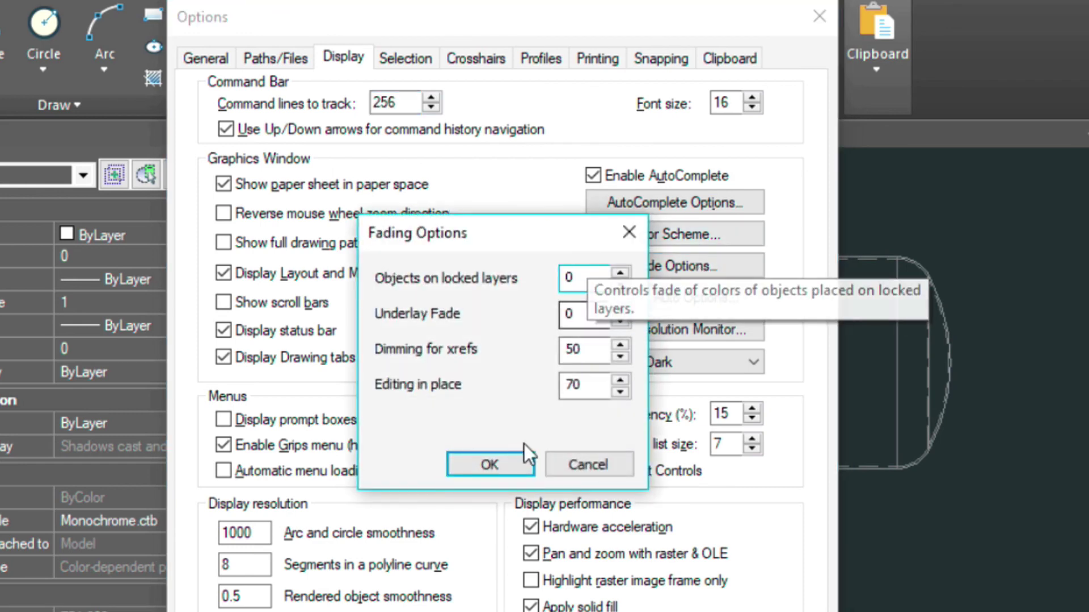
left_click(506, 471)
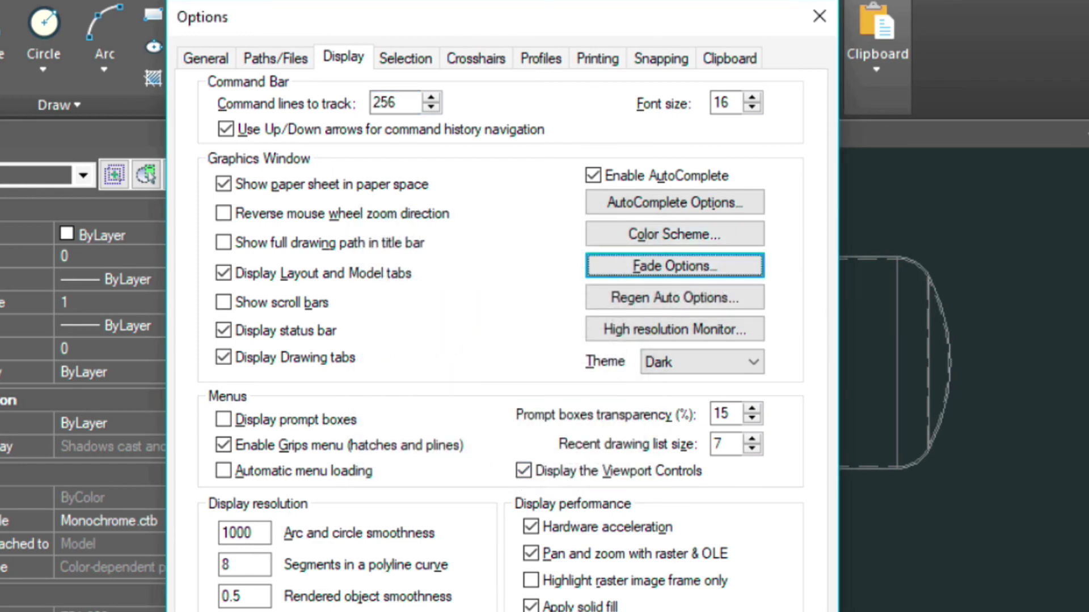
key("Escape")
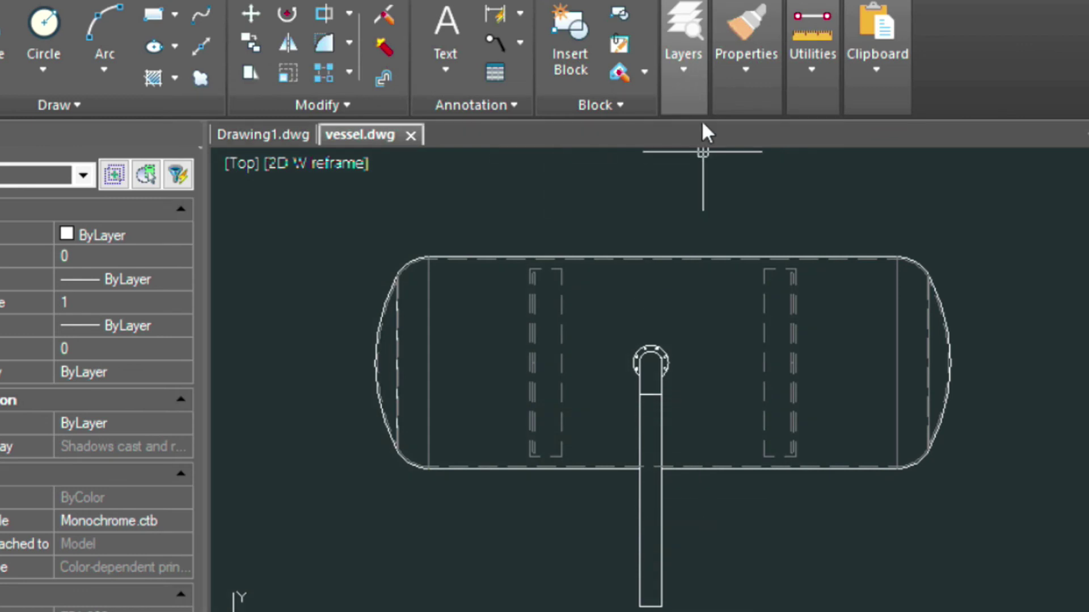
left_click(685, 69)
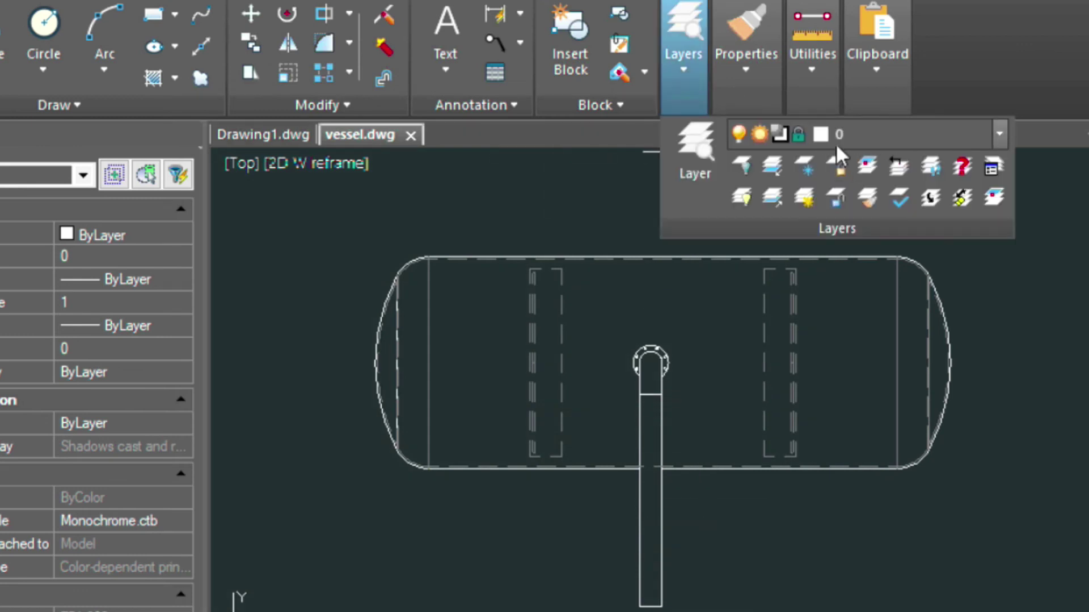
left_click(800, 131)
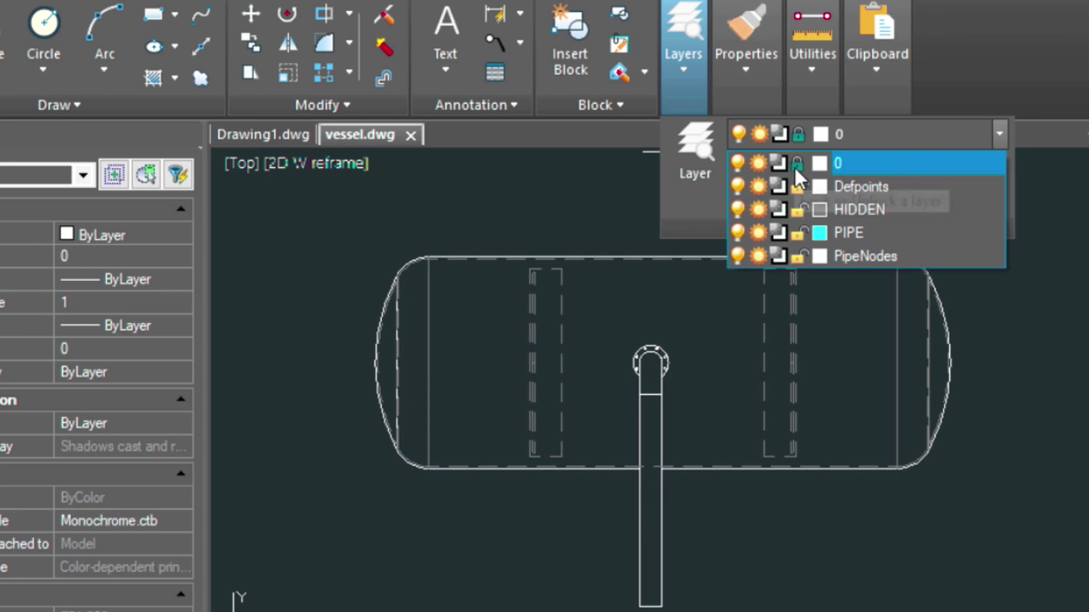